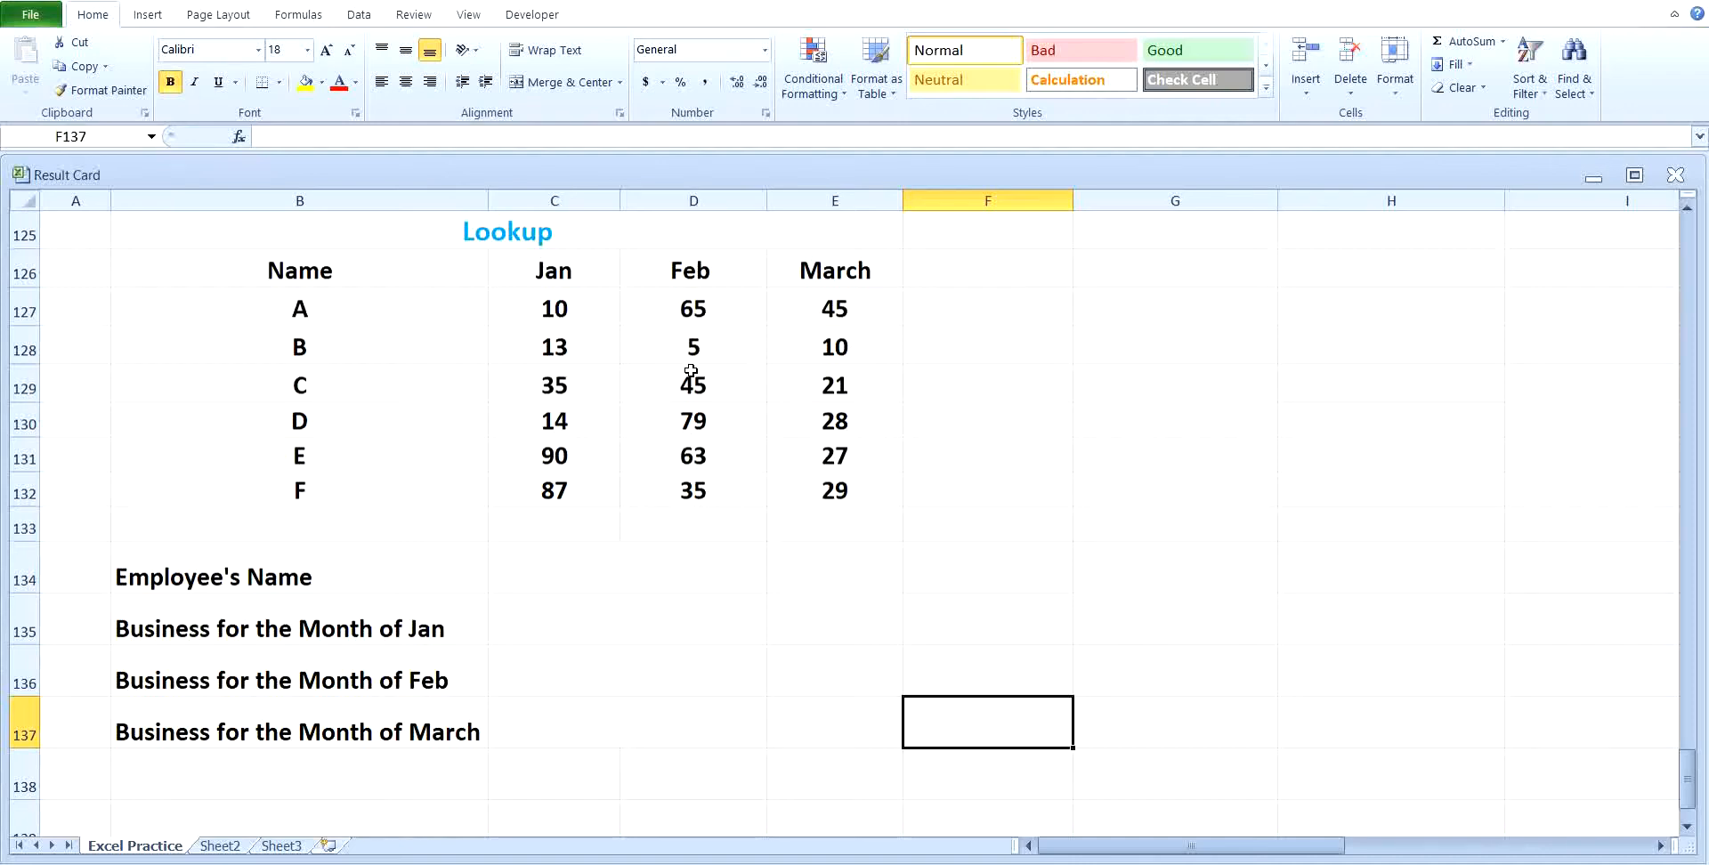
# Enter A as the employee's name in cell C134.
pyautogui.click(611, 560)
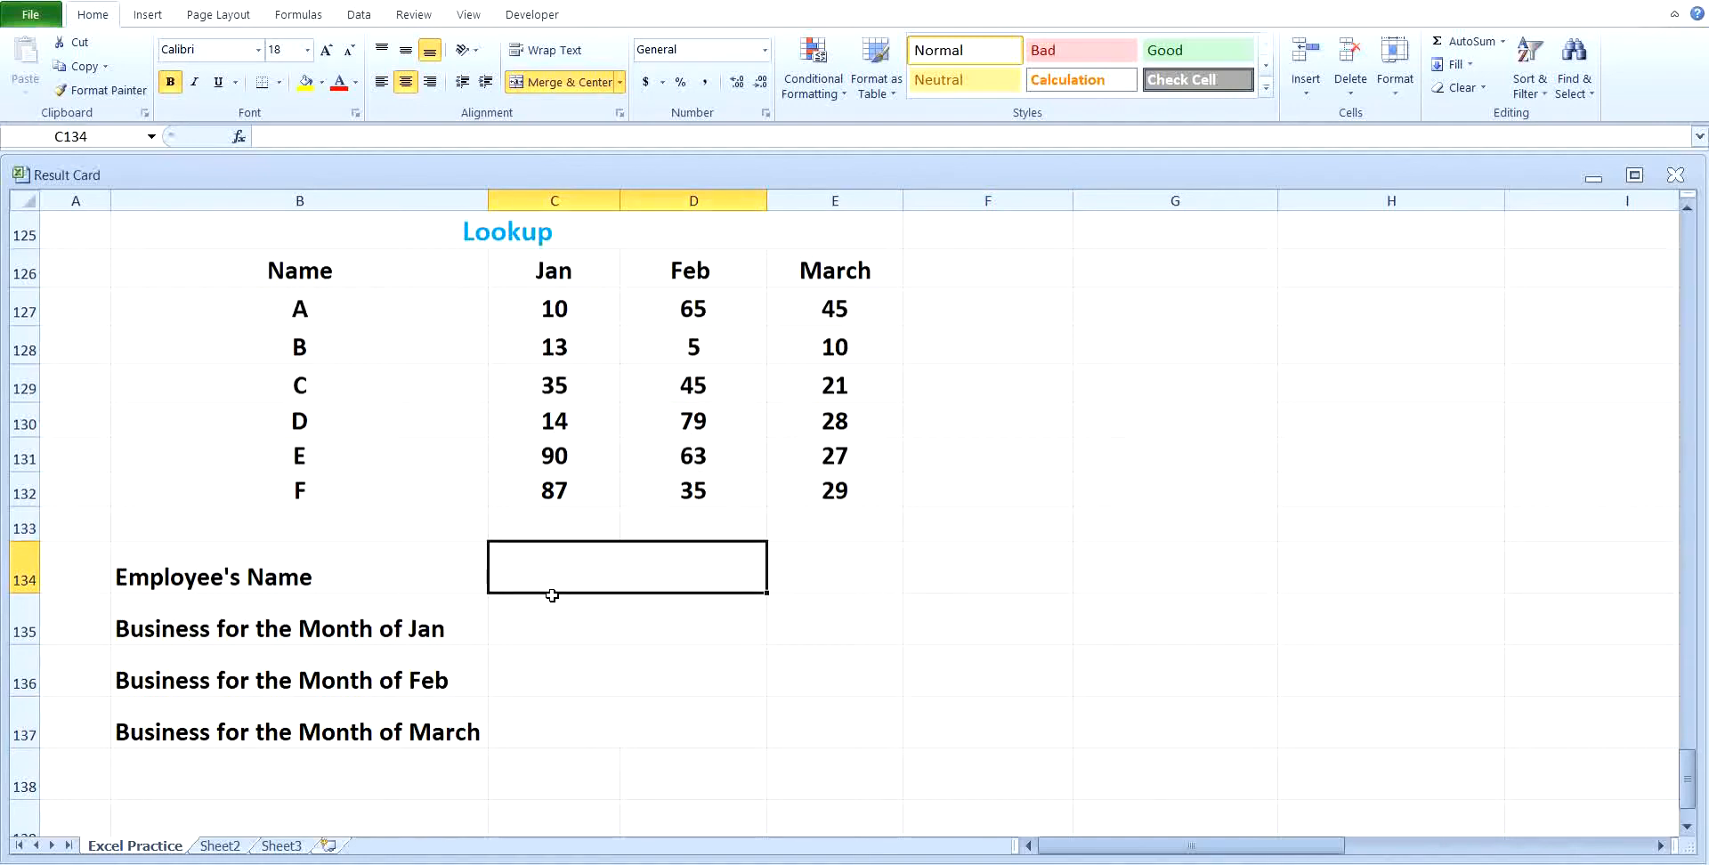
pyautogui.write('A')
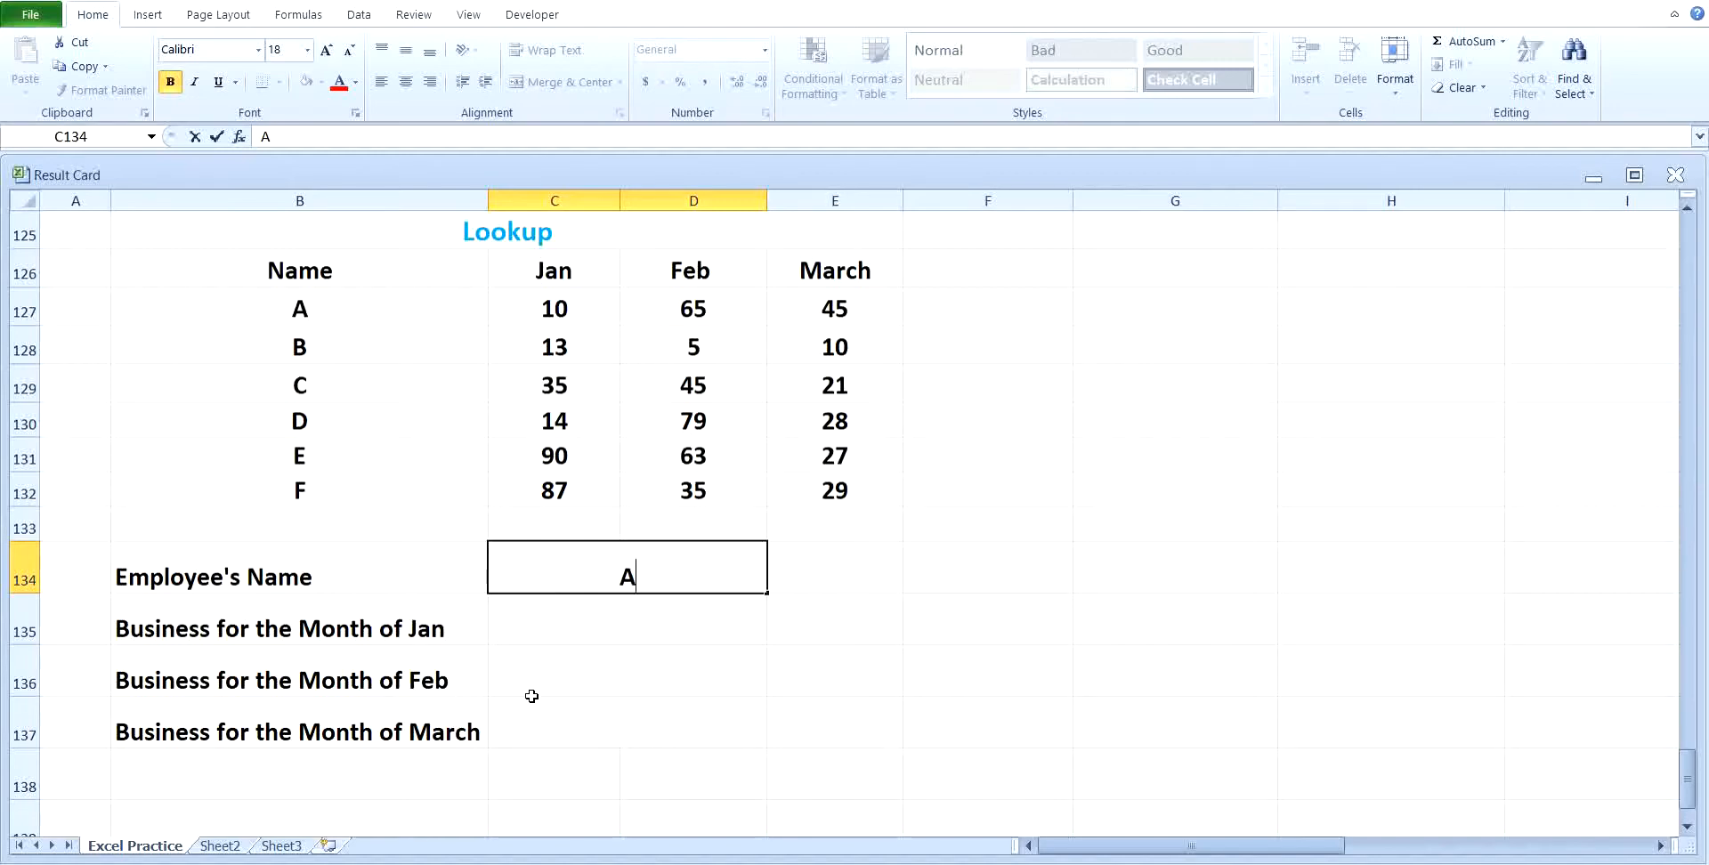
pyautogui.click(657, 632)
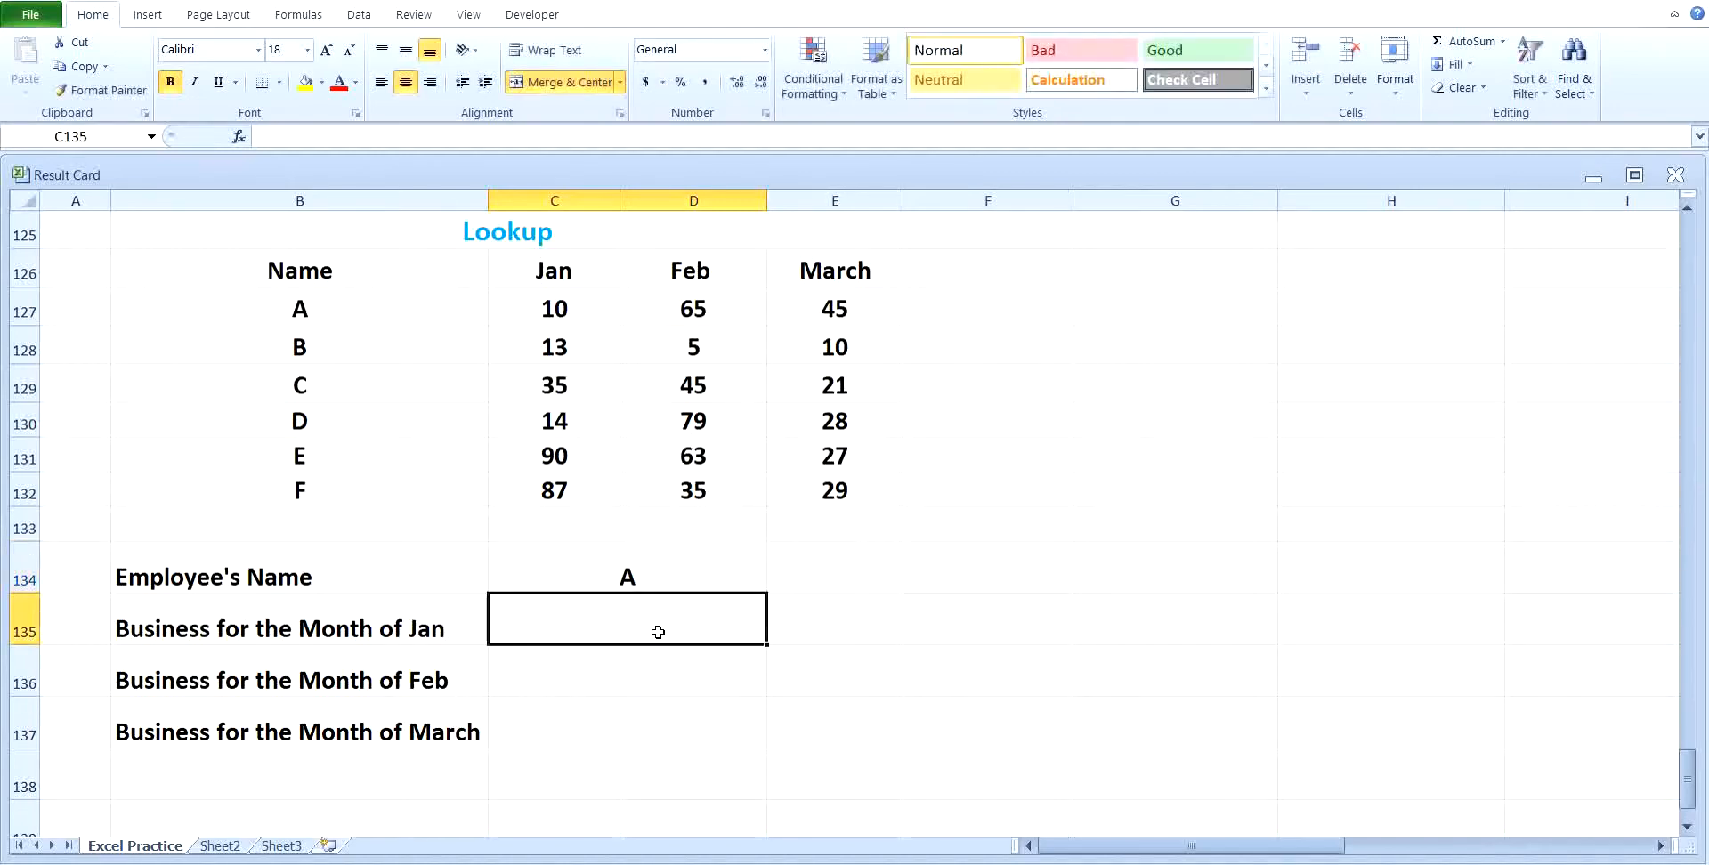
# Enter =LOOKUP(C134,B127:E132,C127:C132) in cell C135 to return the employee's January business.
pyautogui.write('=')
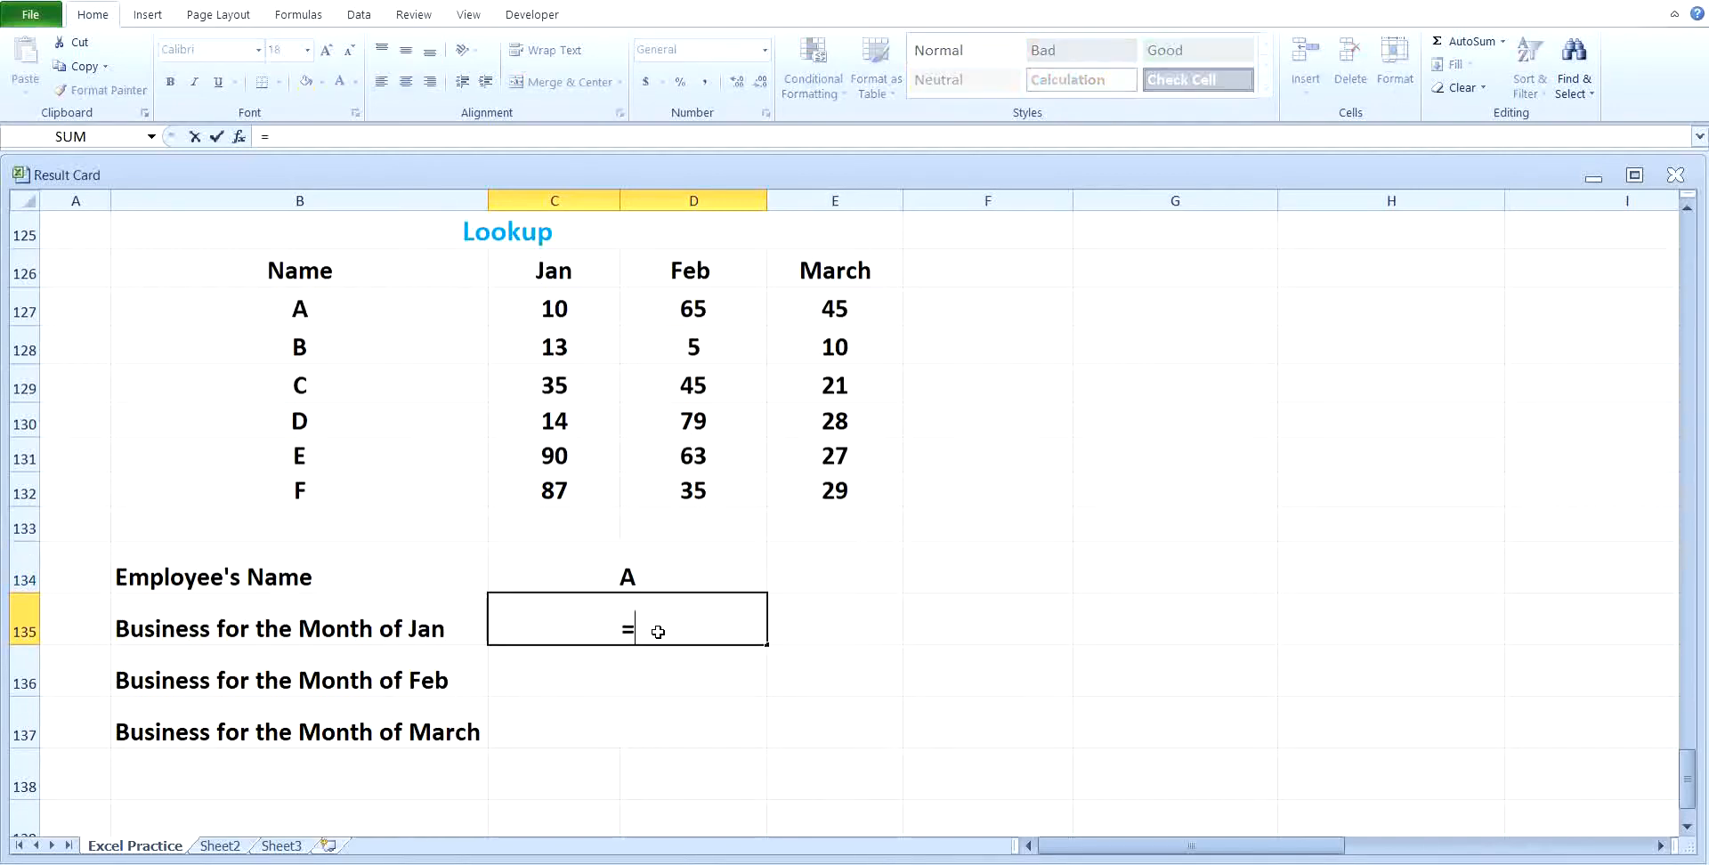
pyautogui.write('LOO')
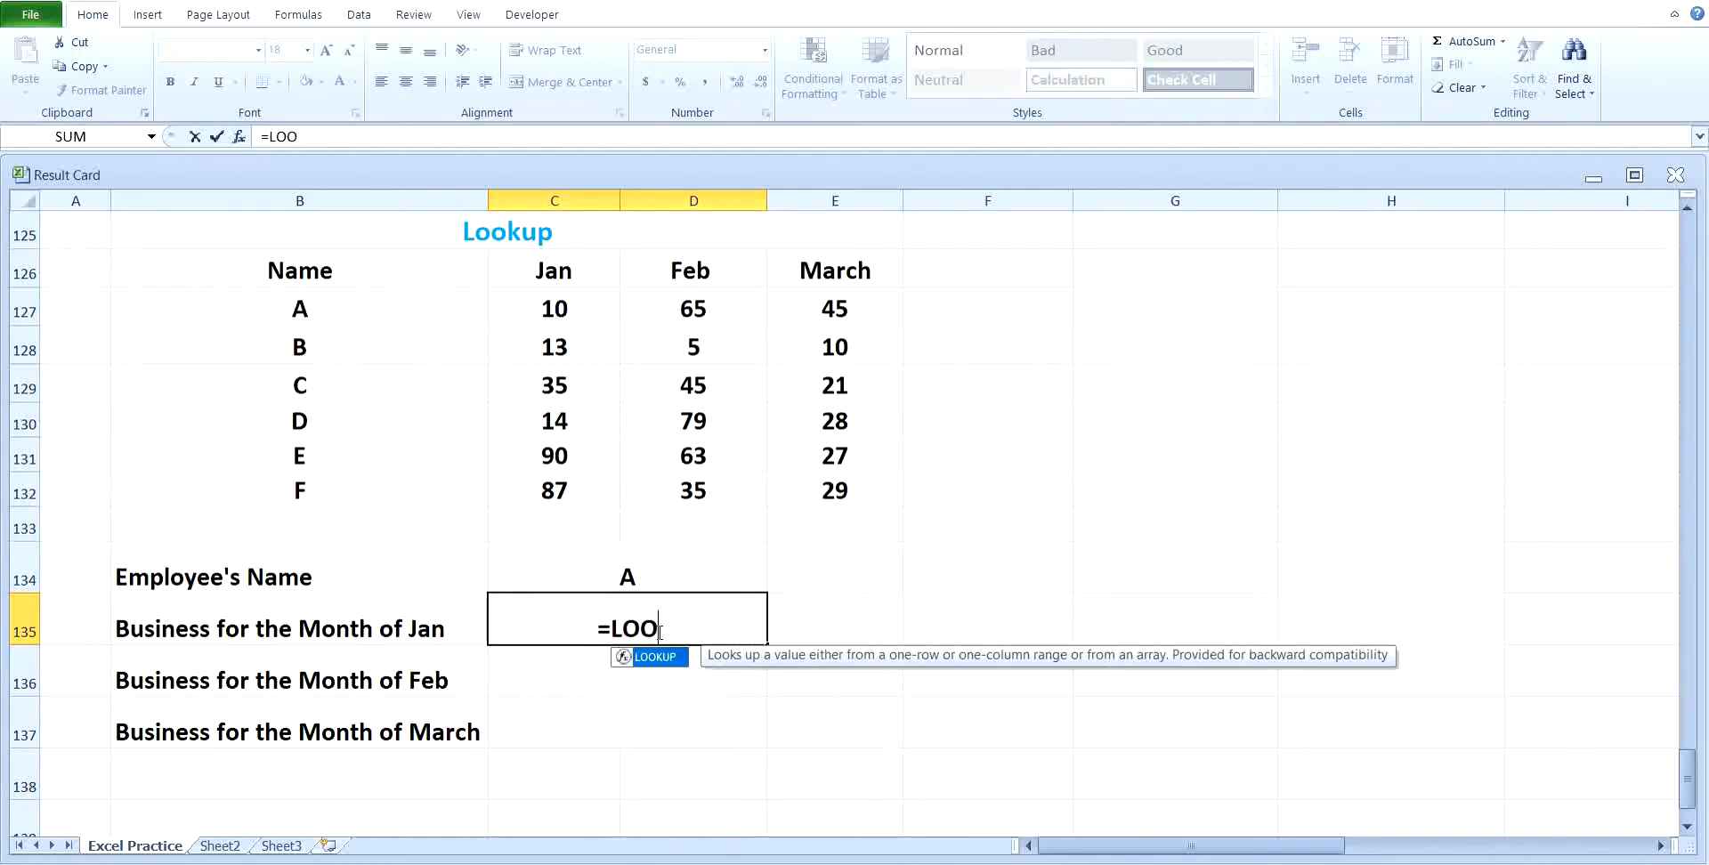
pyautogui.write('KUP')
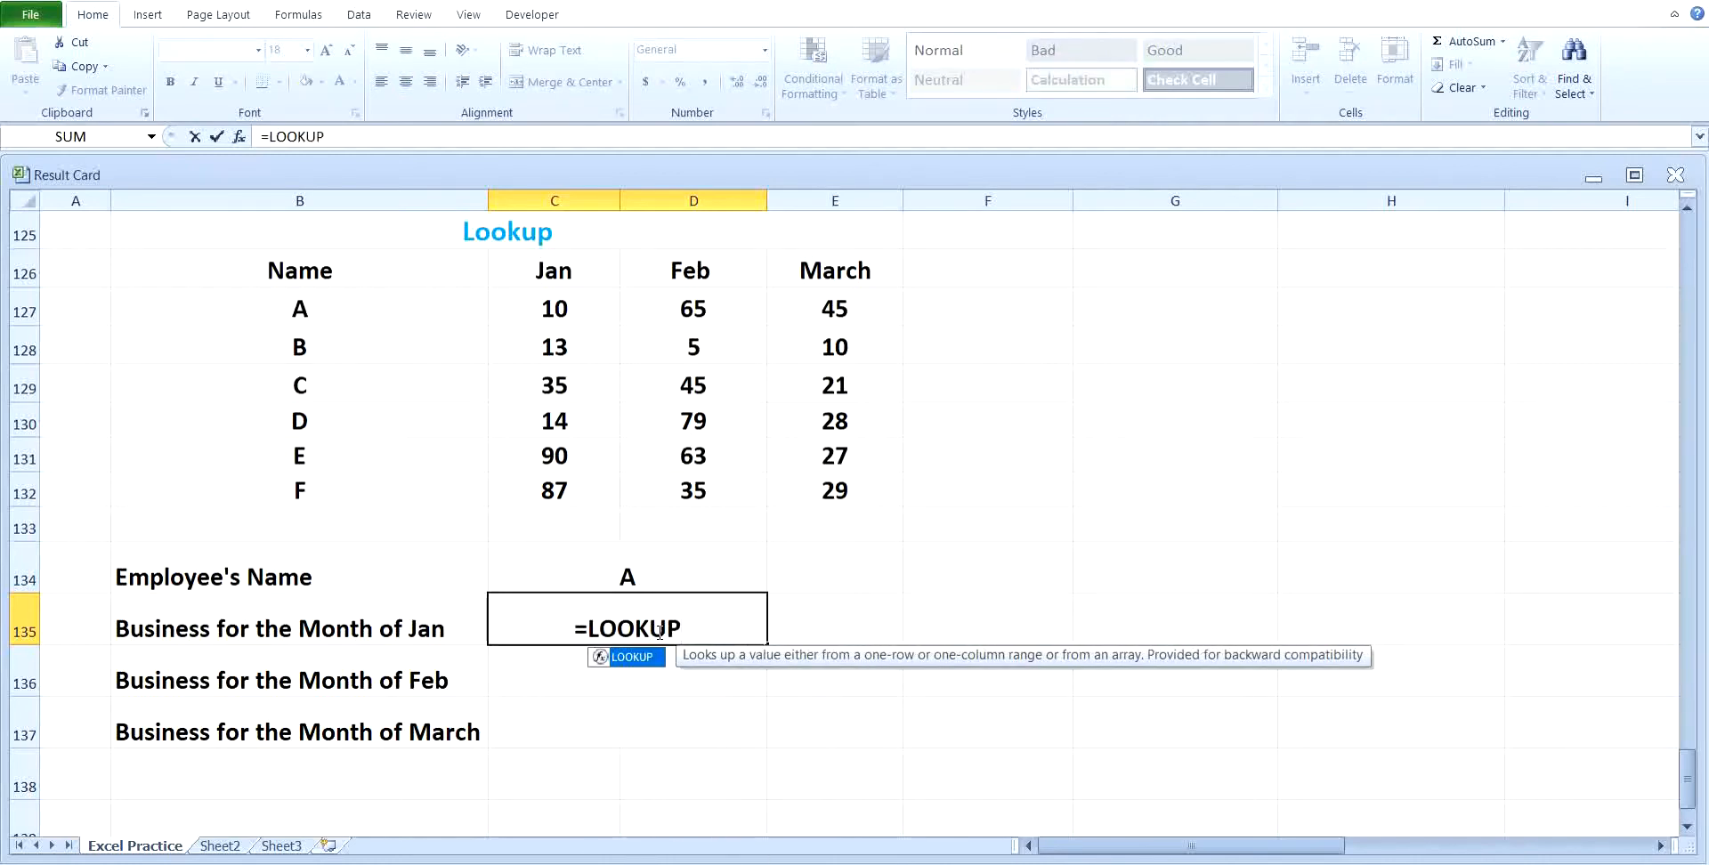
pyautogui.write('(')
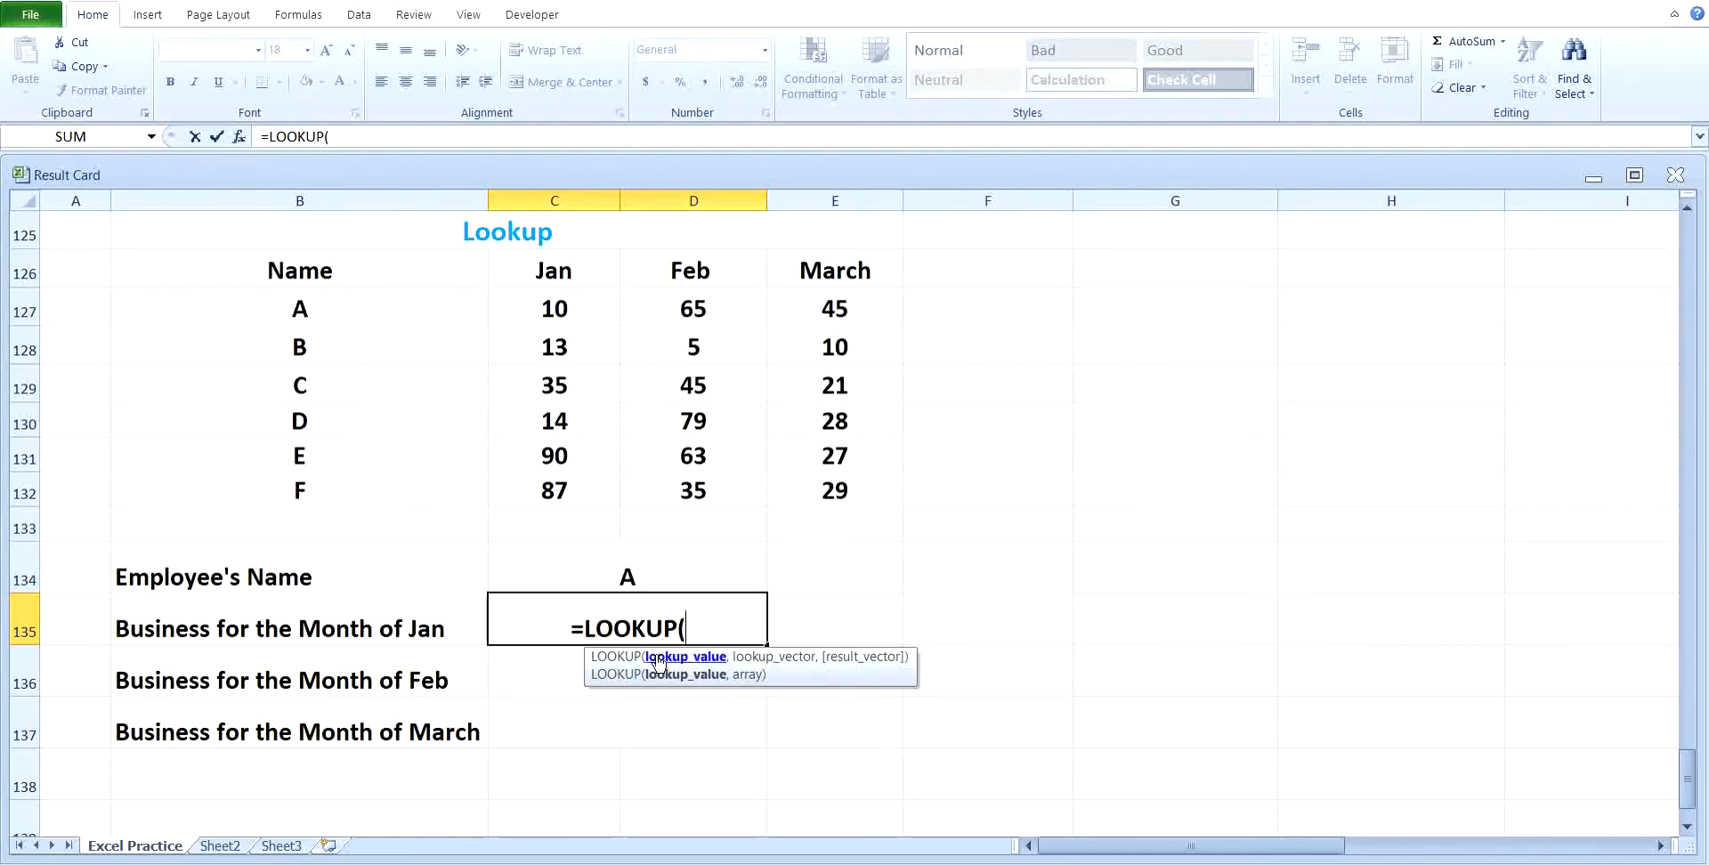
pyautogui.click(646, 575)
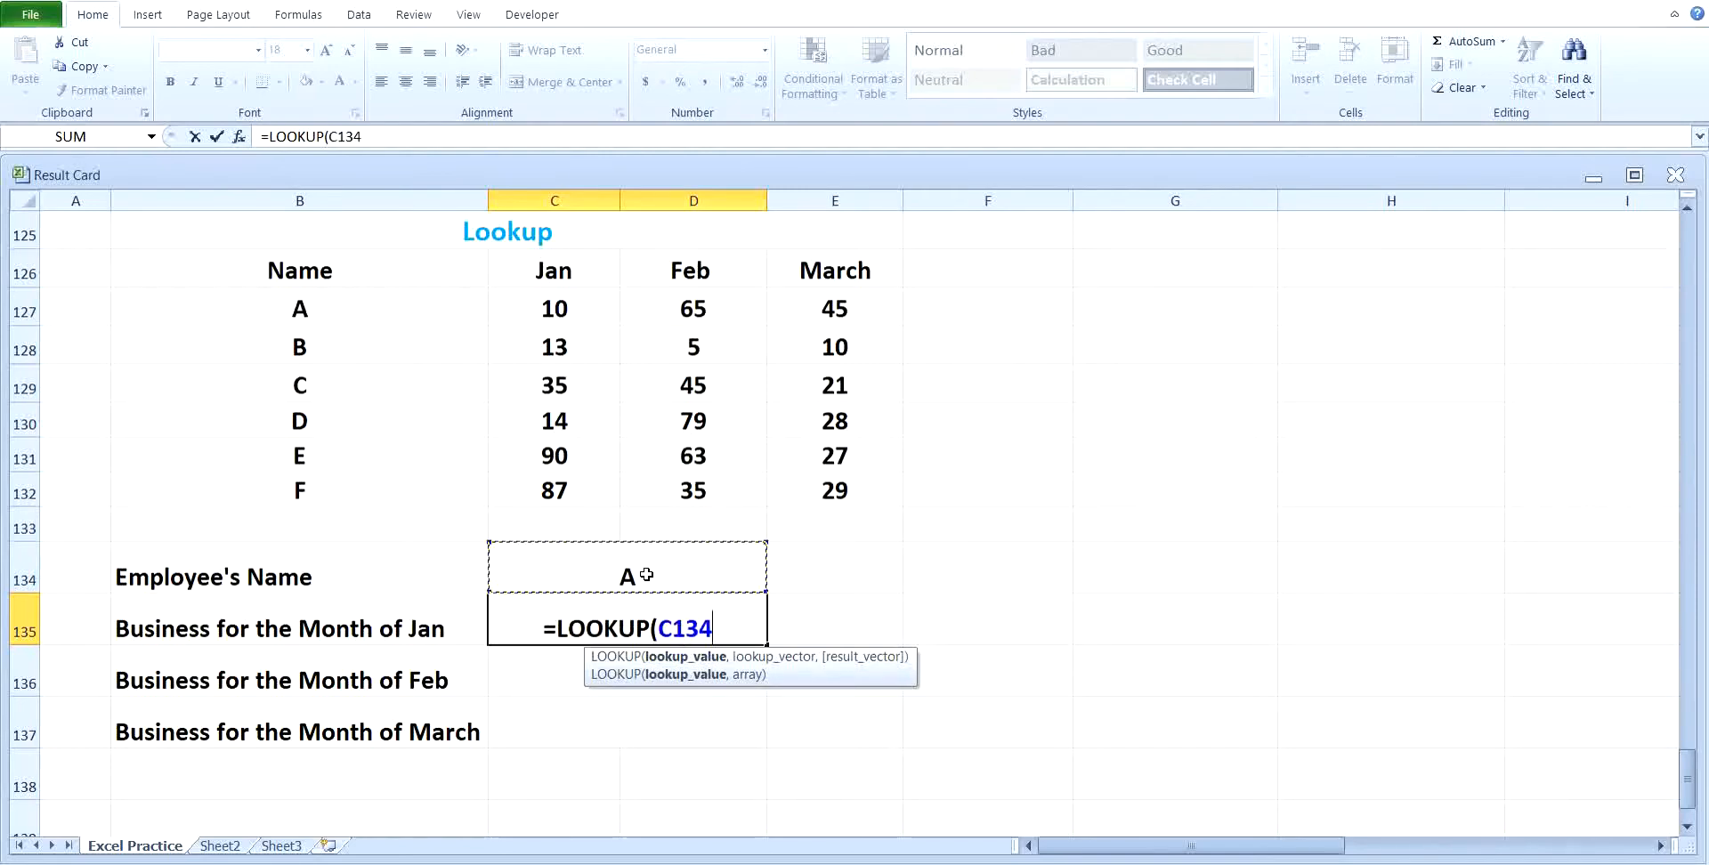
pyautogui.write(',')
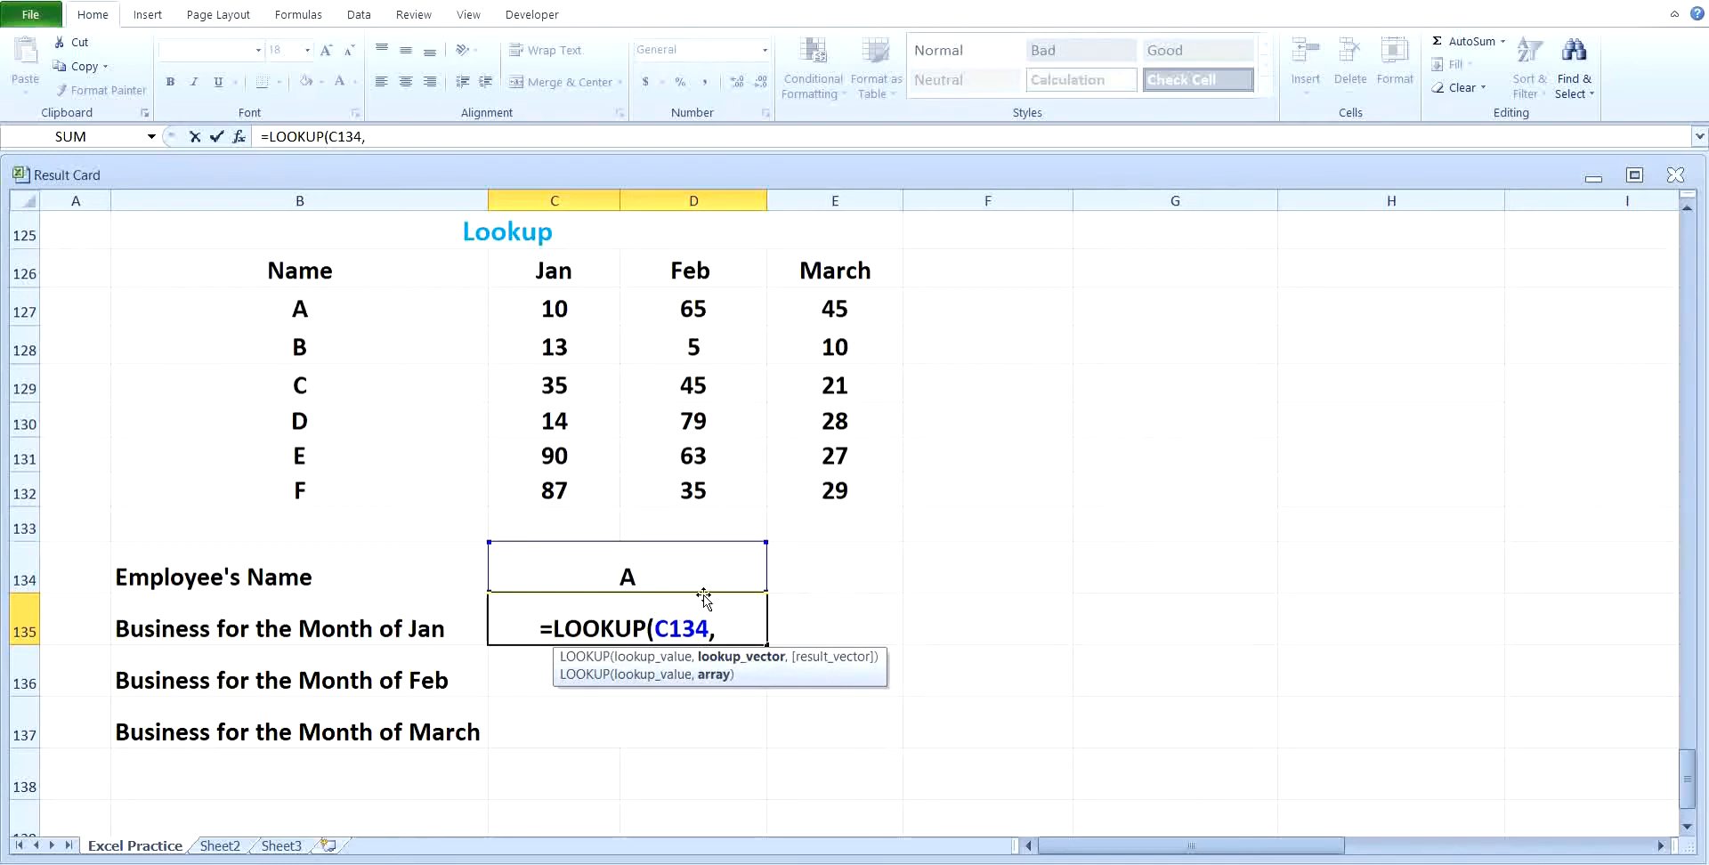
pyautogui.moveTo(335, 304); pyautogui.dragTo(804, 482)
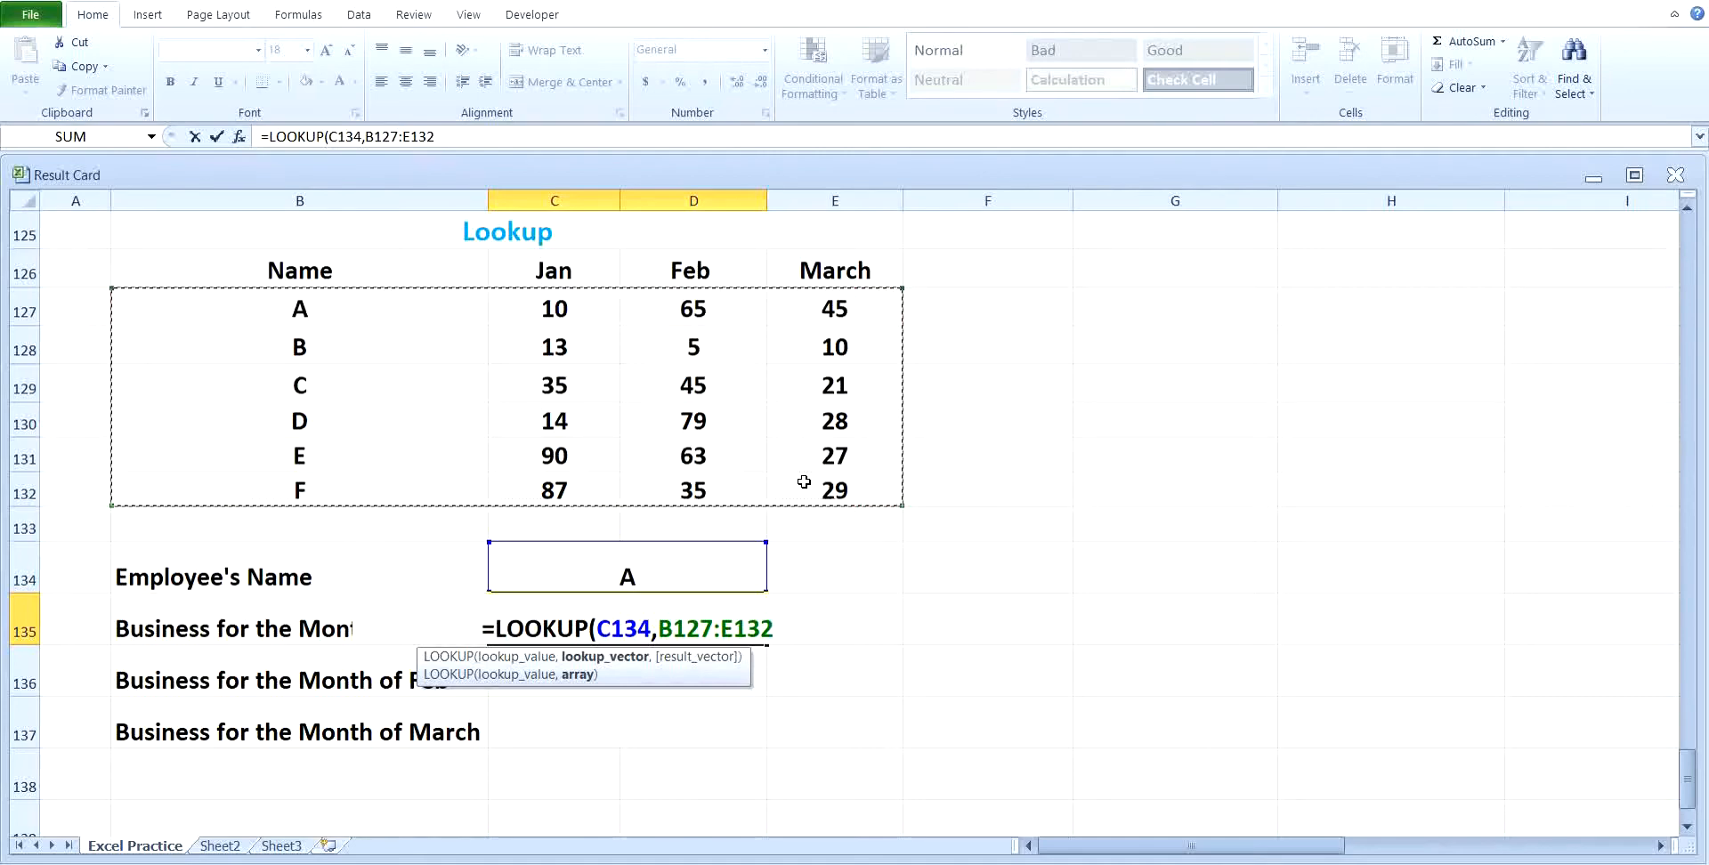
pyautogui.write(',')
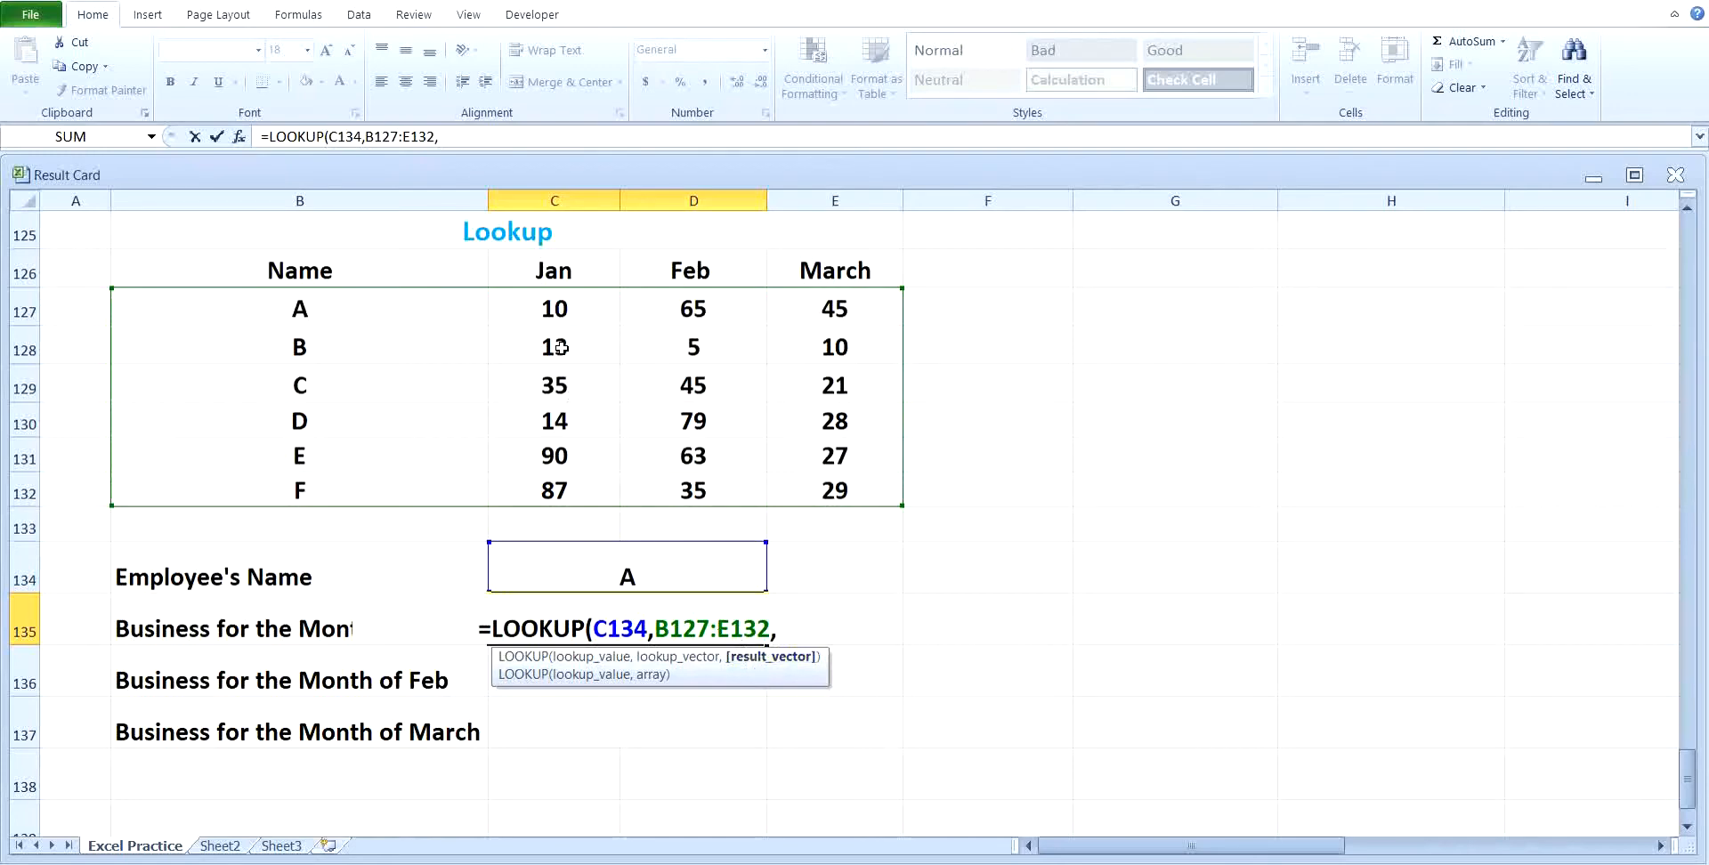
pyautogui.moveTo(543, 308); pyautogui.dragTo(549, 479)
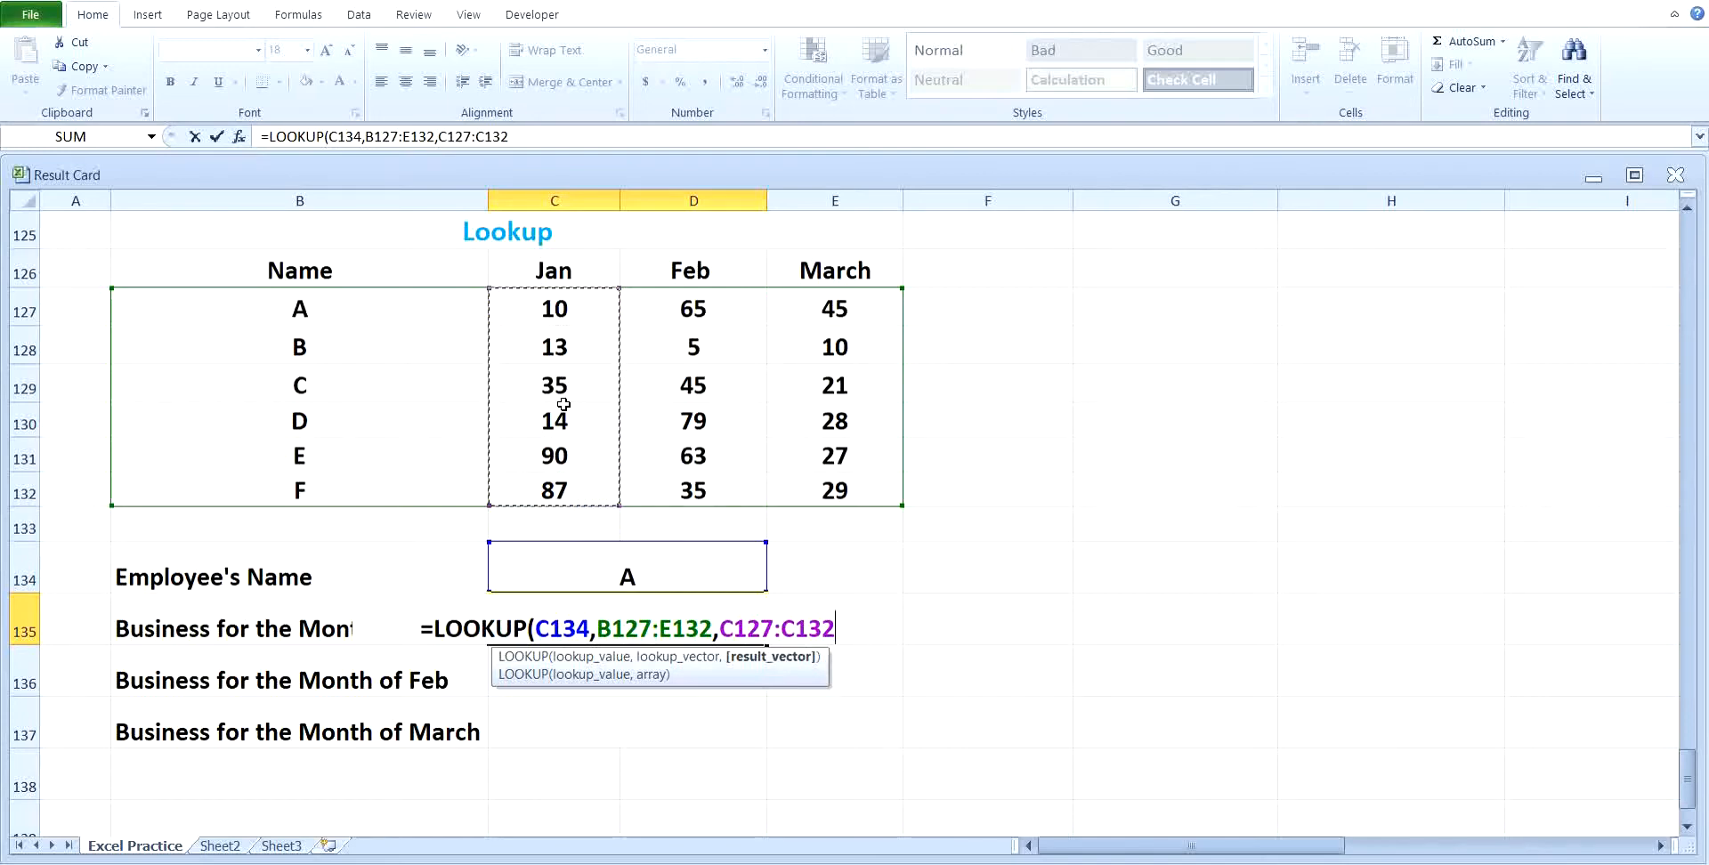
pyautogui.press('Return')
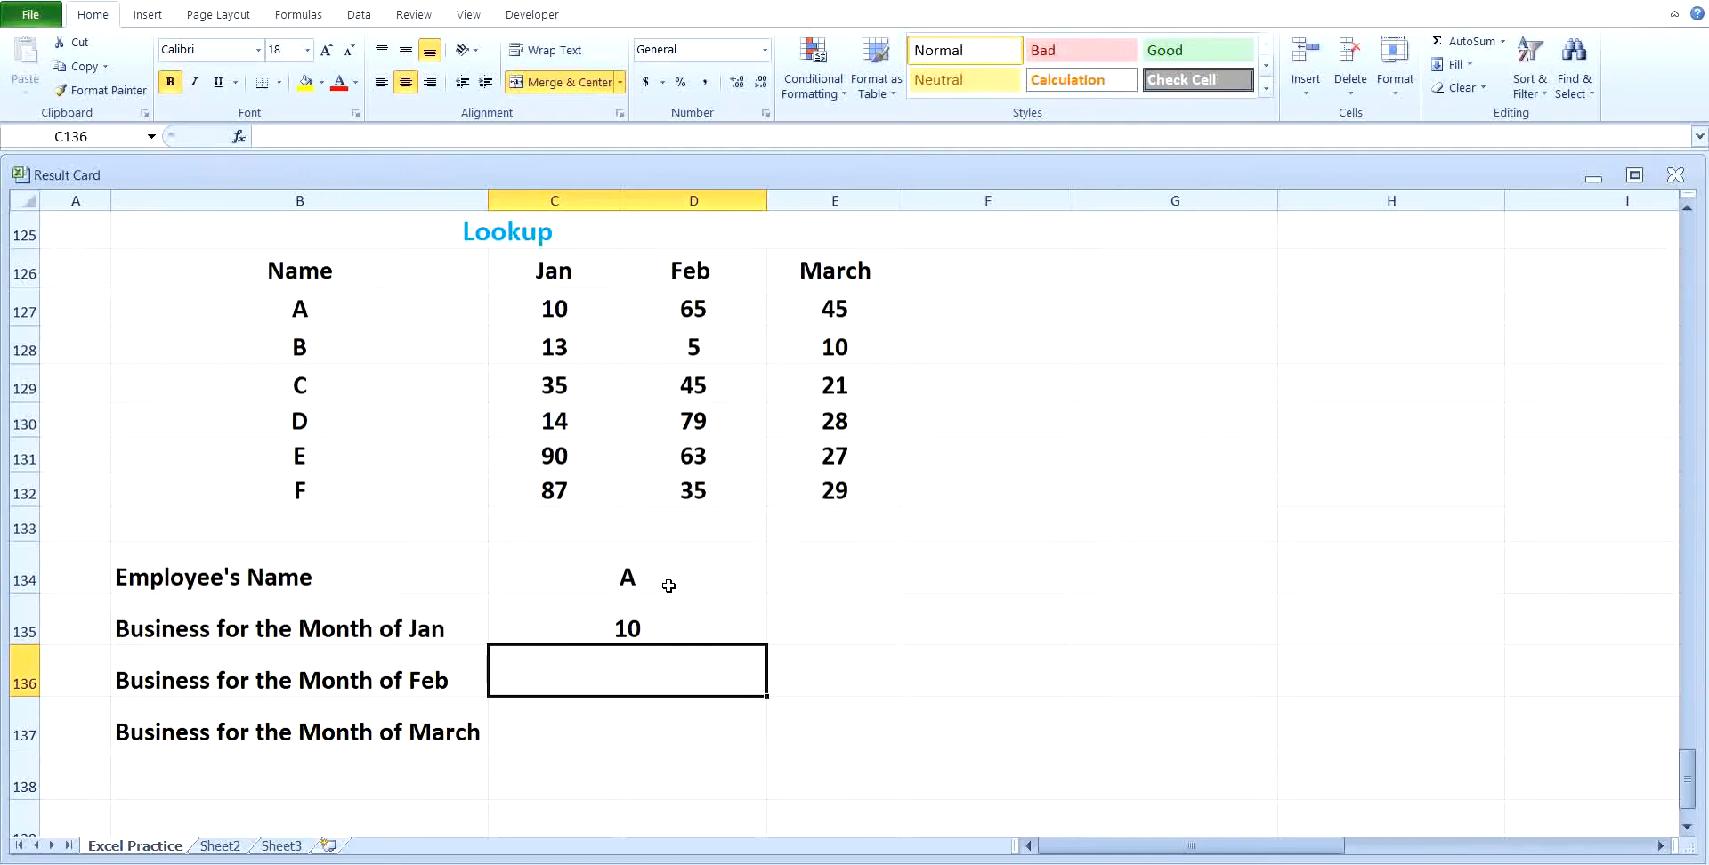
# Test the January lookup by changing the employee's name in C134 to B, C, E and F in turn.
pyautogui.click(668, 585)
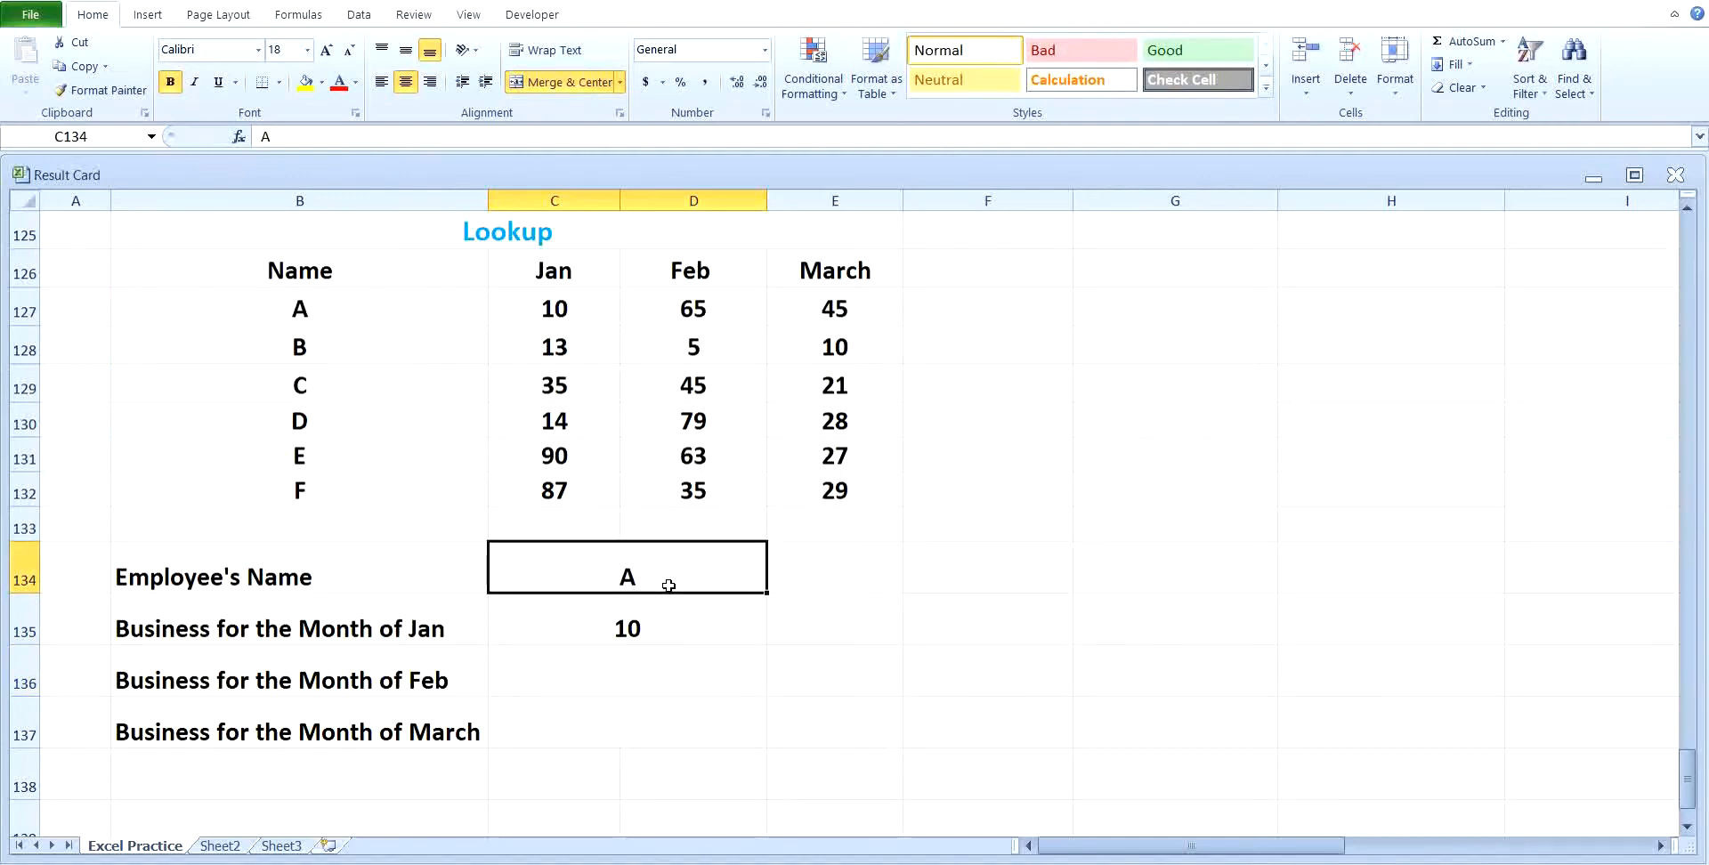
pyautogui.write('B')
pyautogui.click(882, 654)
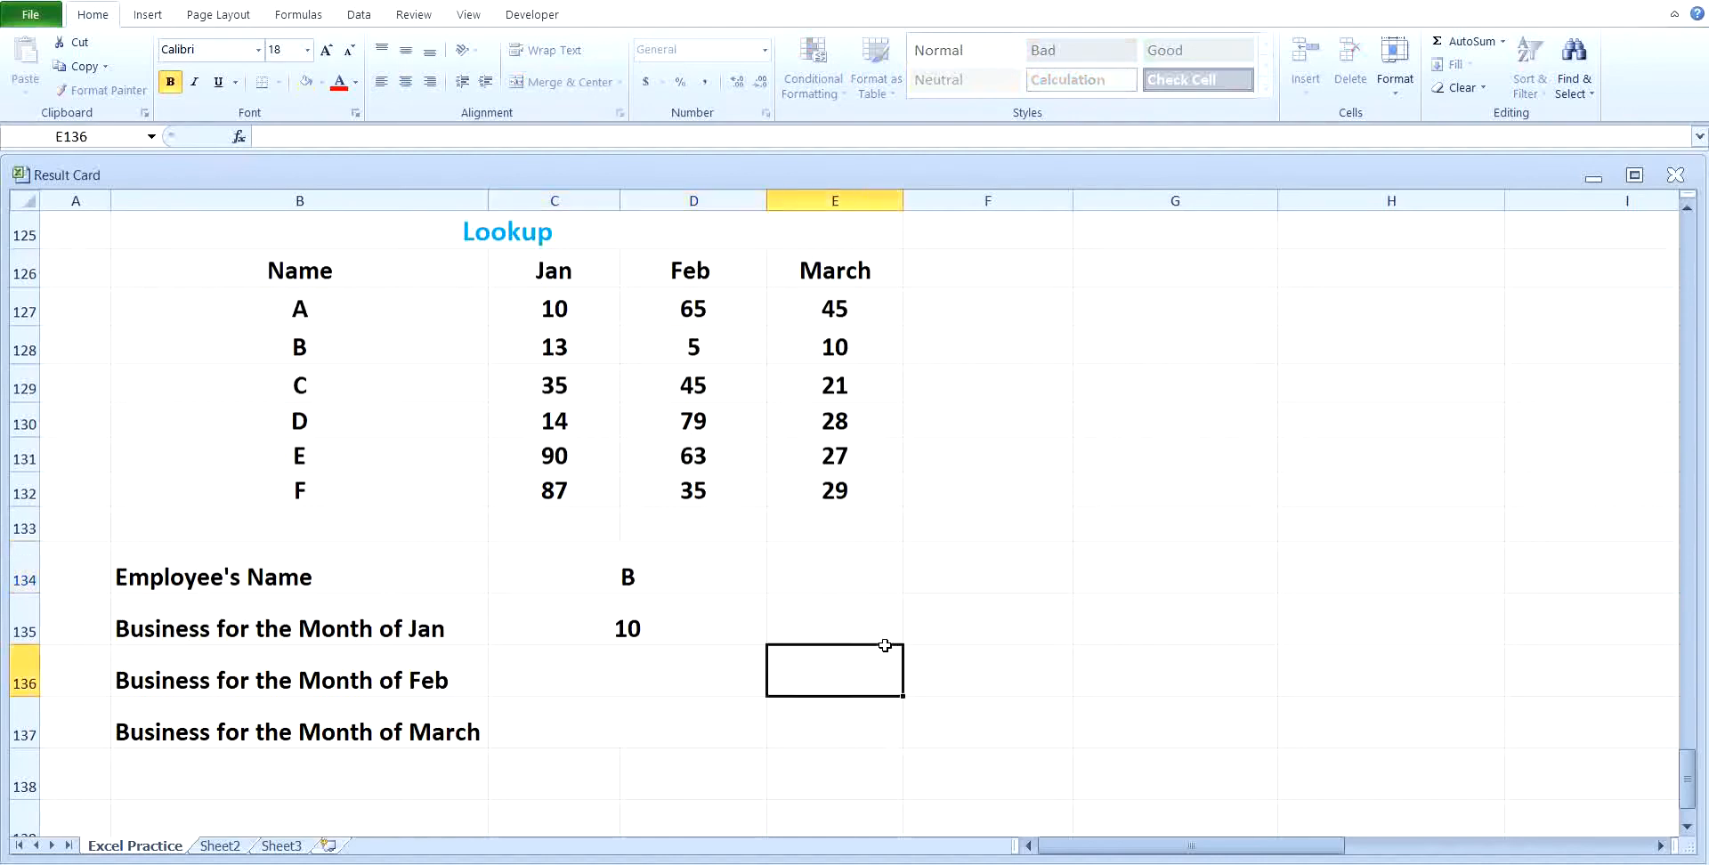
pyautogui.click(655, 565)
pyautogui.write('C')
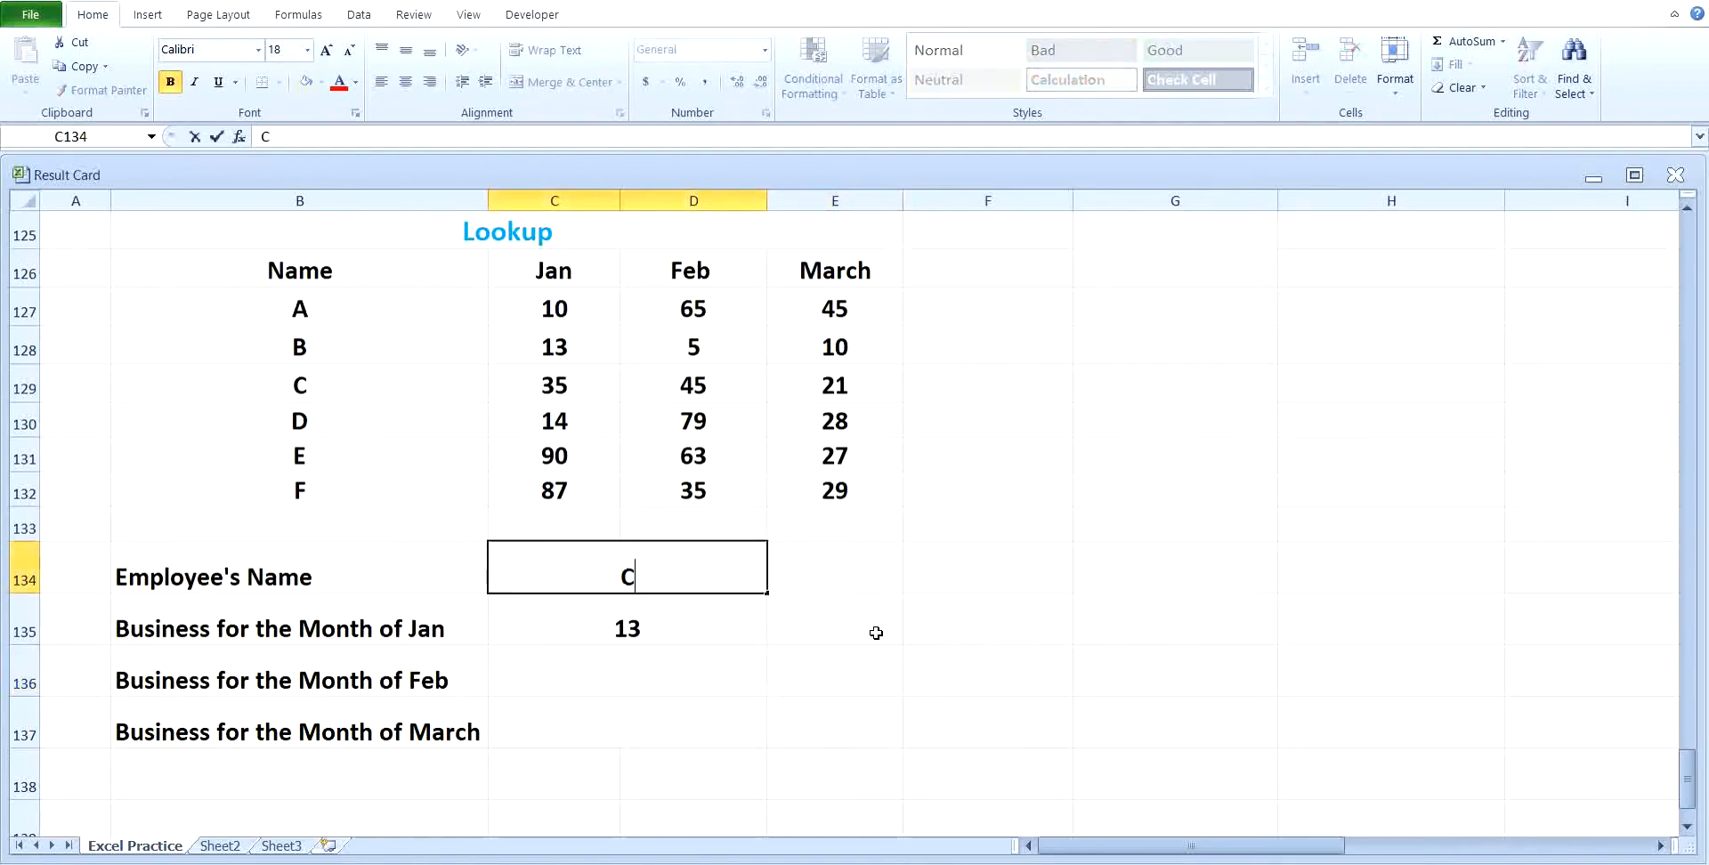
pyautogui.click(913, 663)
pyautogui.click(665, 580)
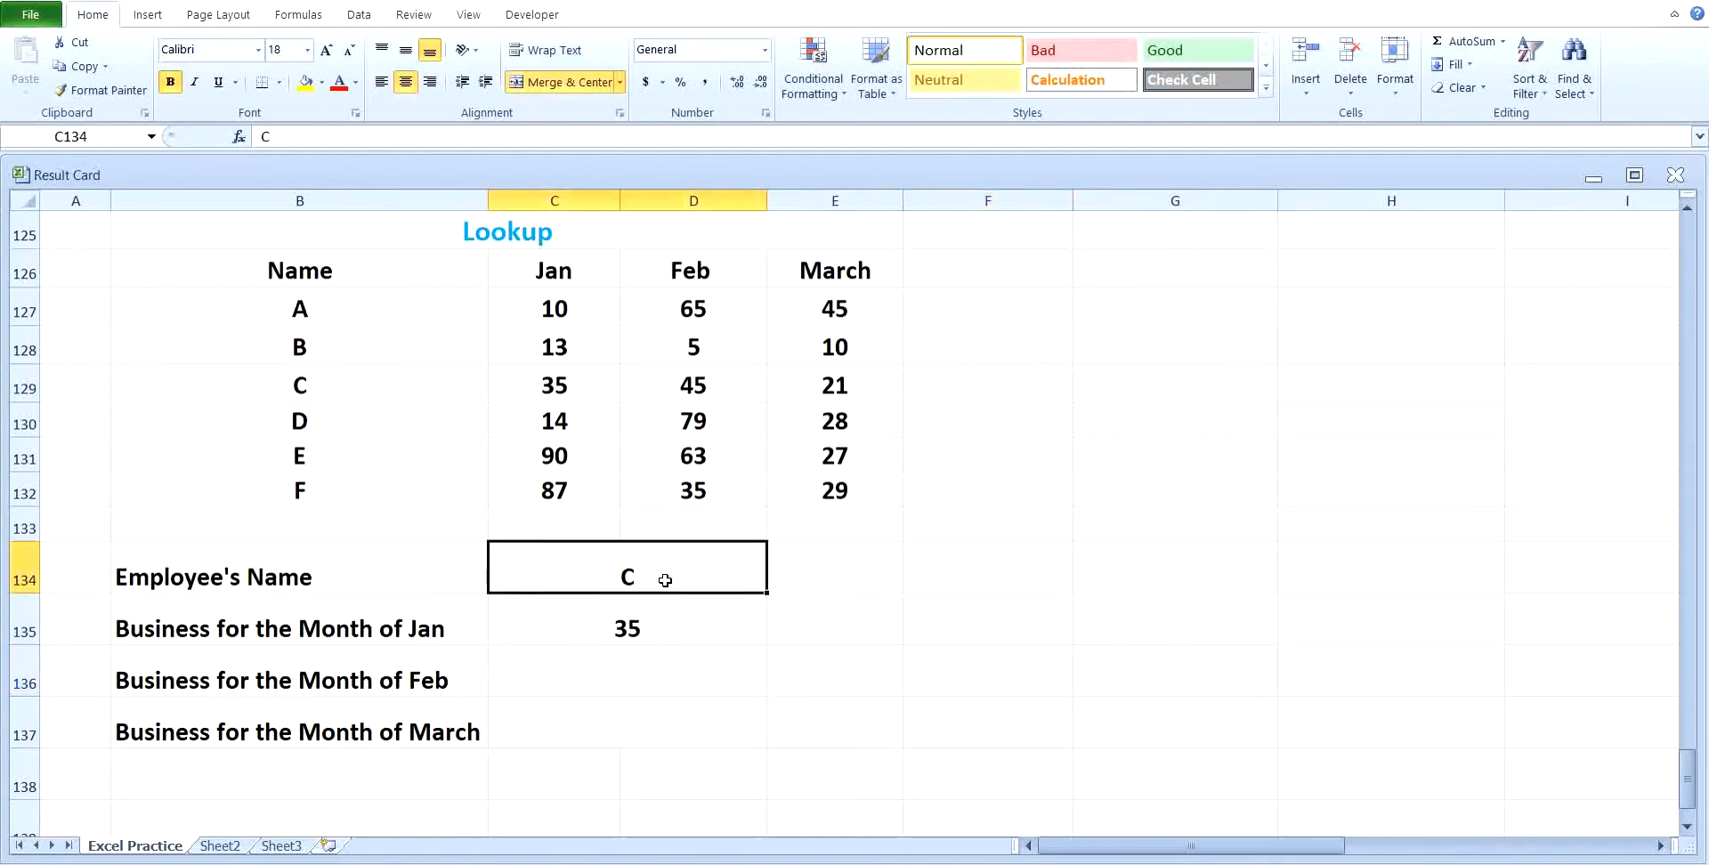
pyautogui.write('E')
pyautogui.click(986, 631)
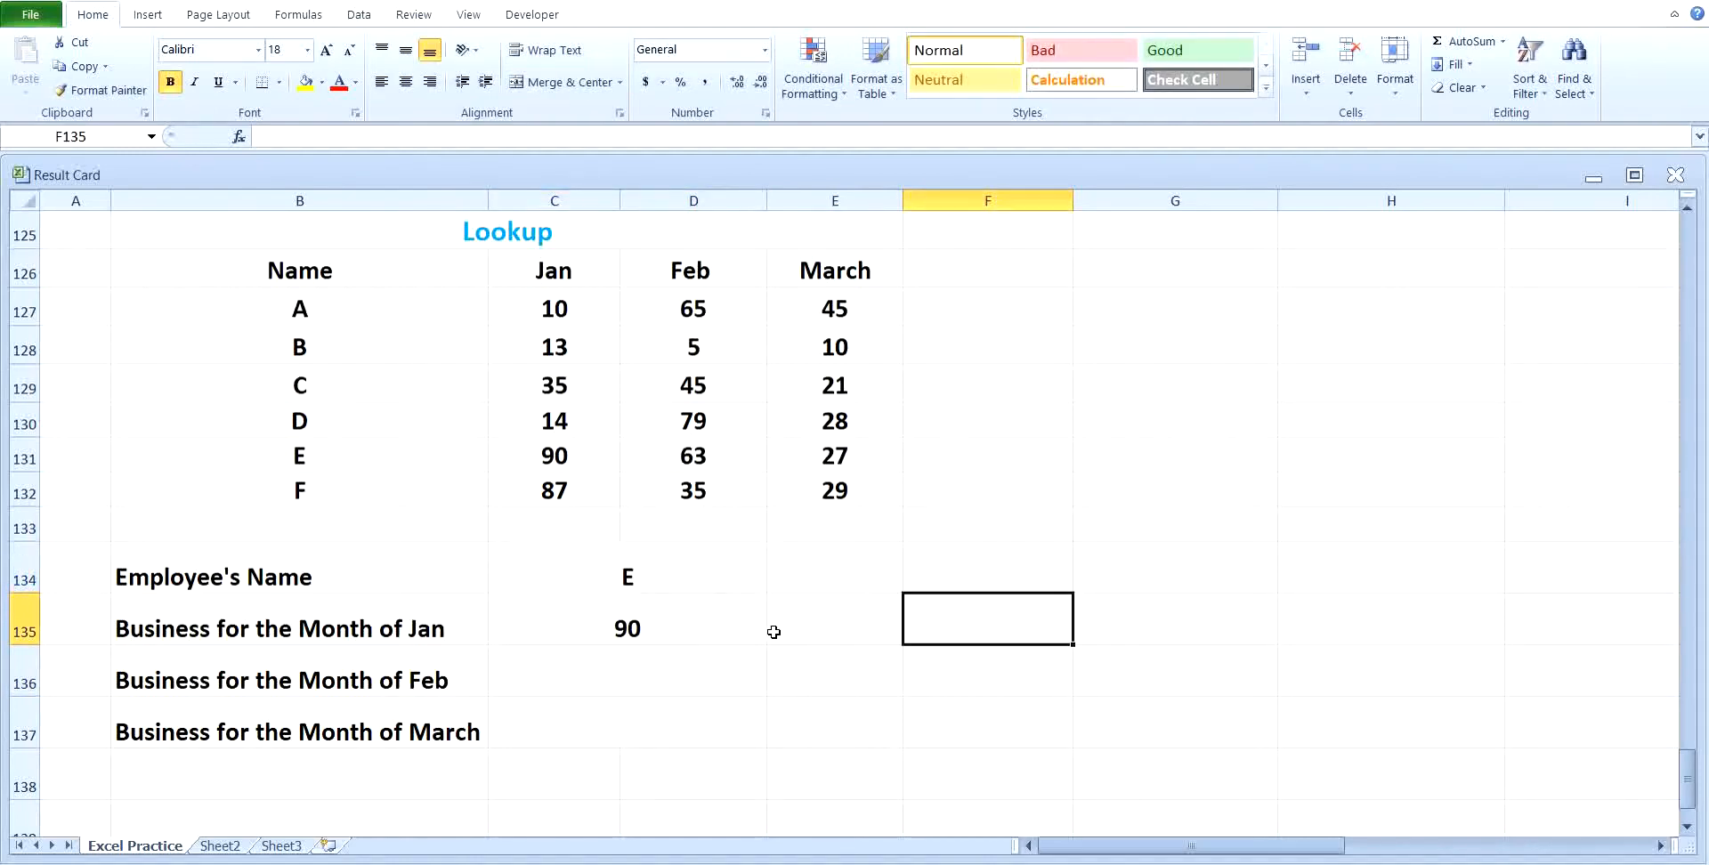
pyautogui.click(669, 576)
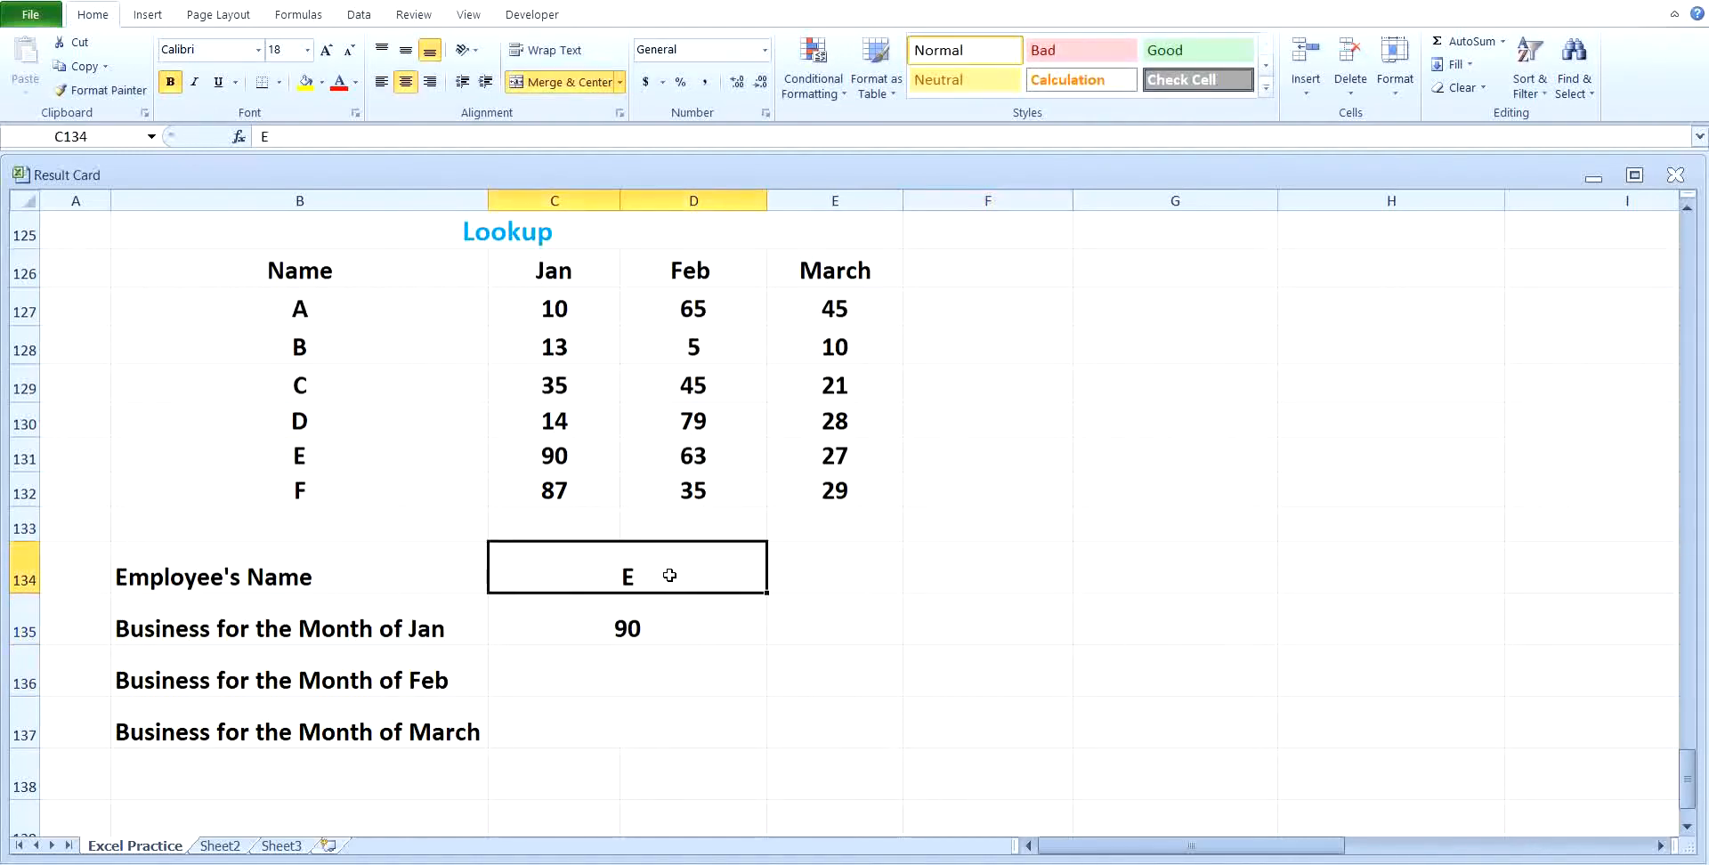
pyautogui.write('F')
pyautogui.click(1022, 655)
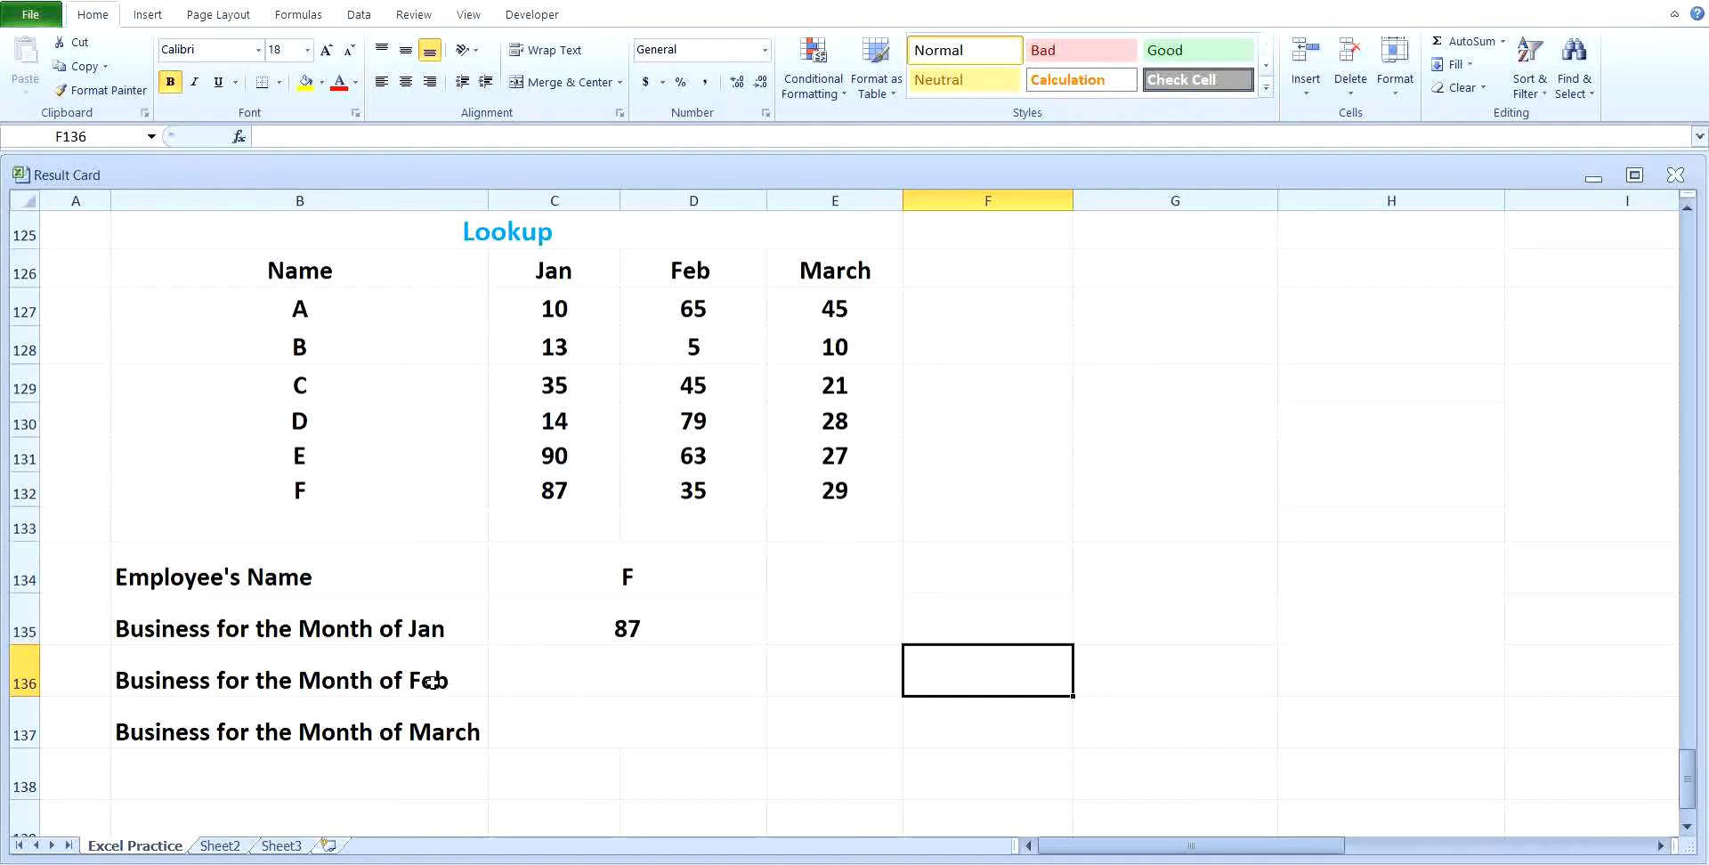
# Enter =LOOKUP(C134,B127:E132,D127:D132) in cell C136 to return the employee's February business.
pyautogui.click(586, 686)
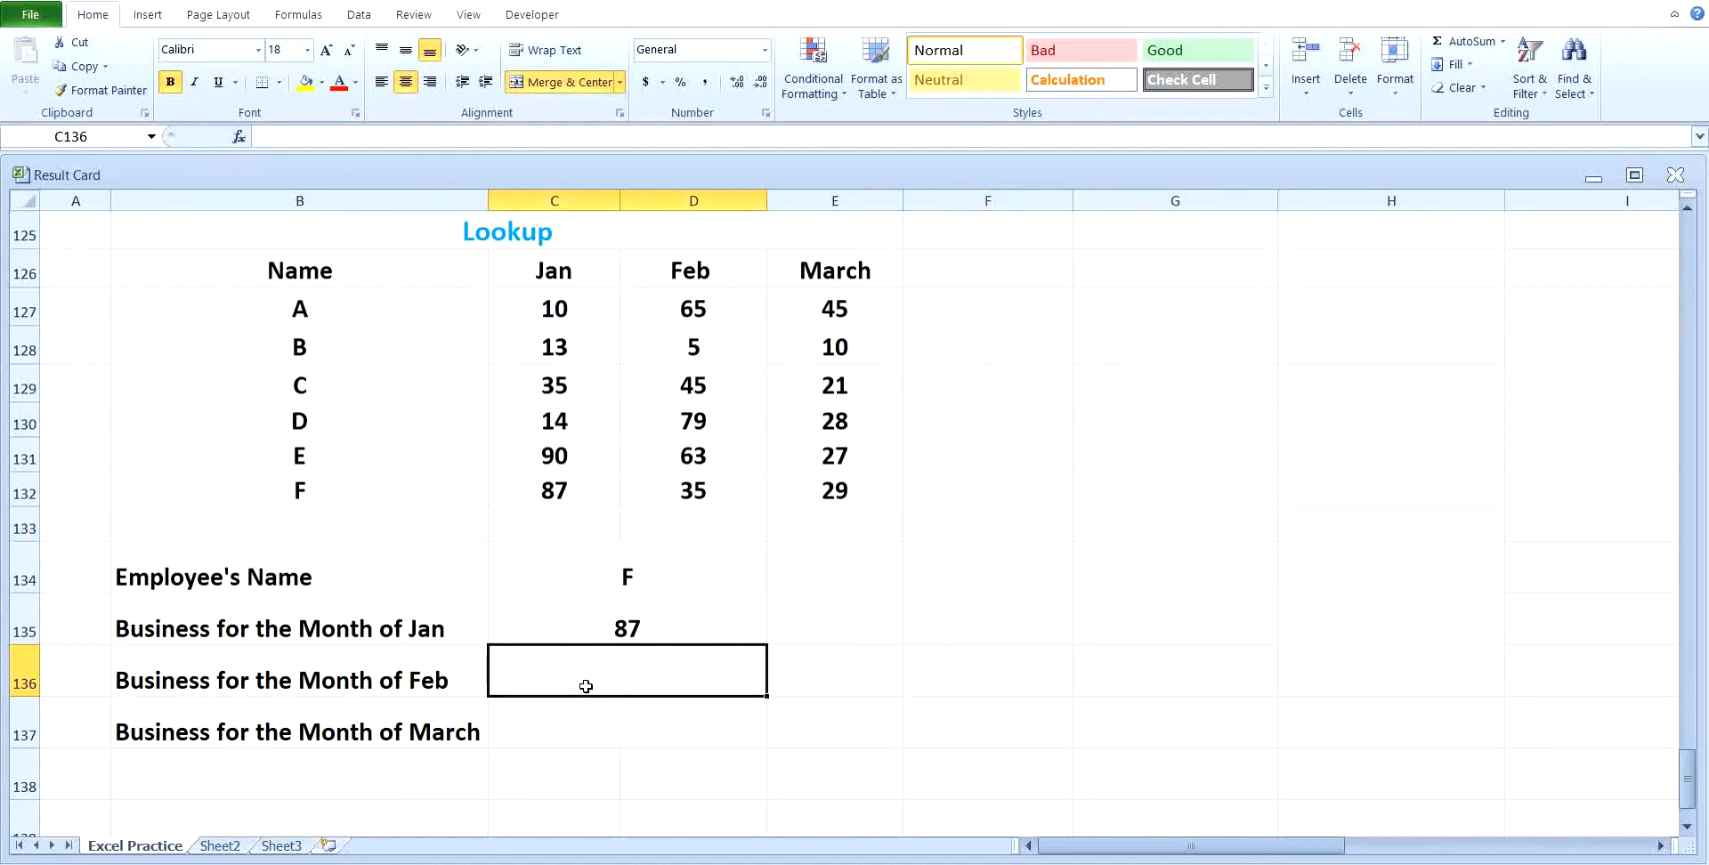
pyautogui.write('=')
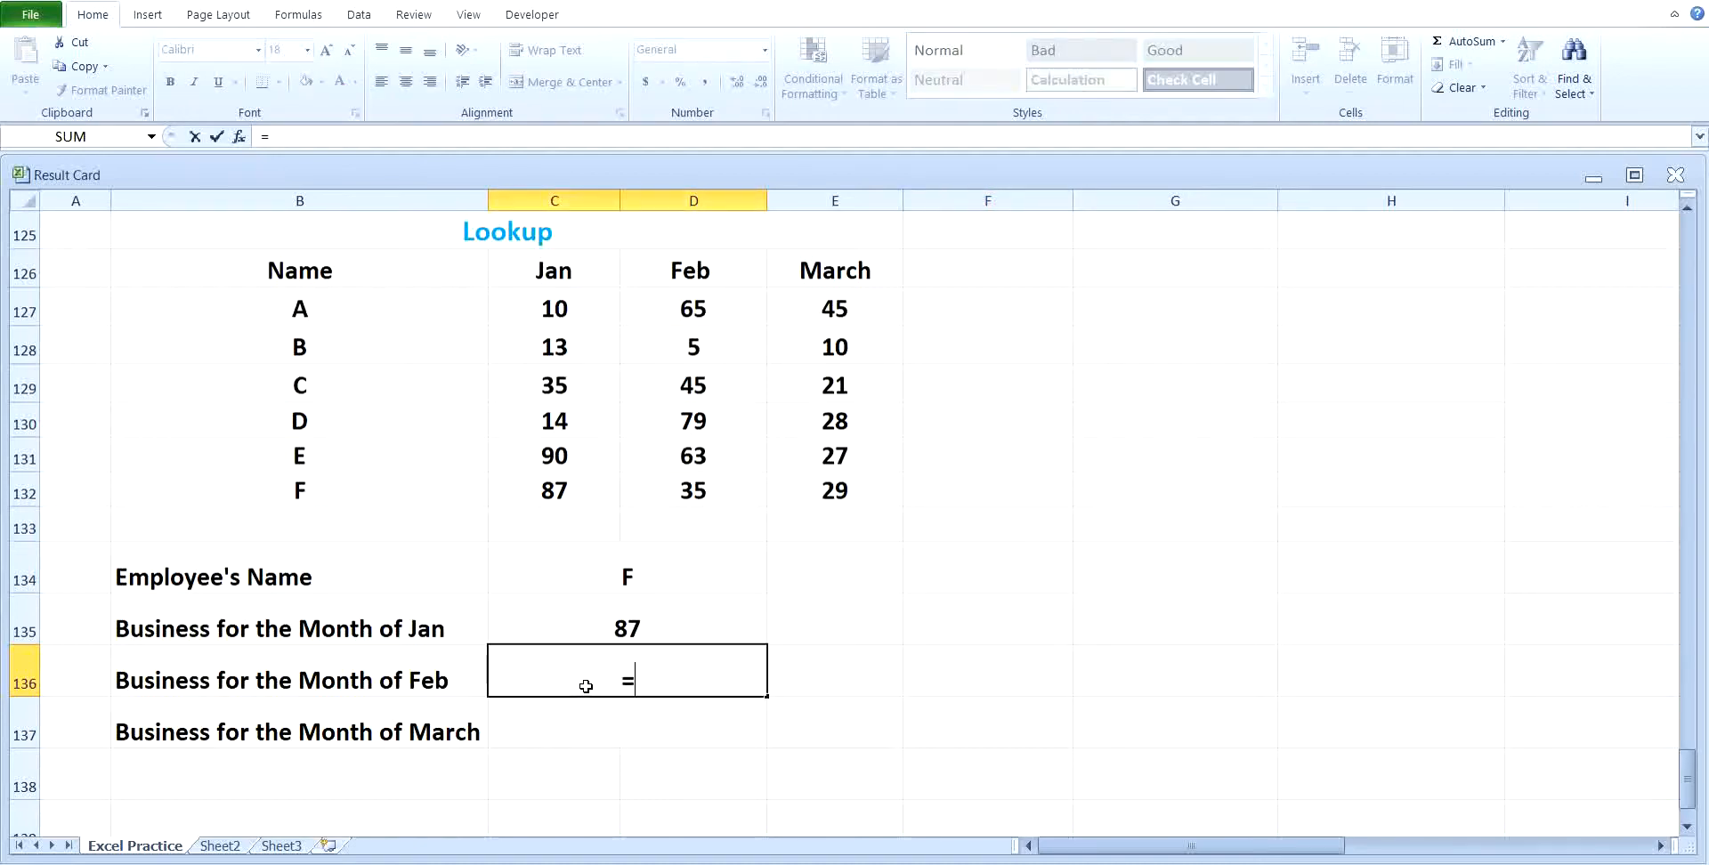
pyautogui.write('LOO')
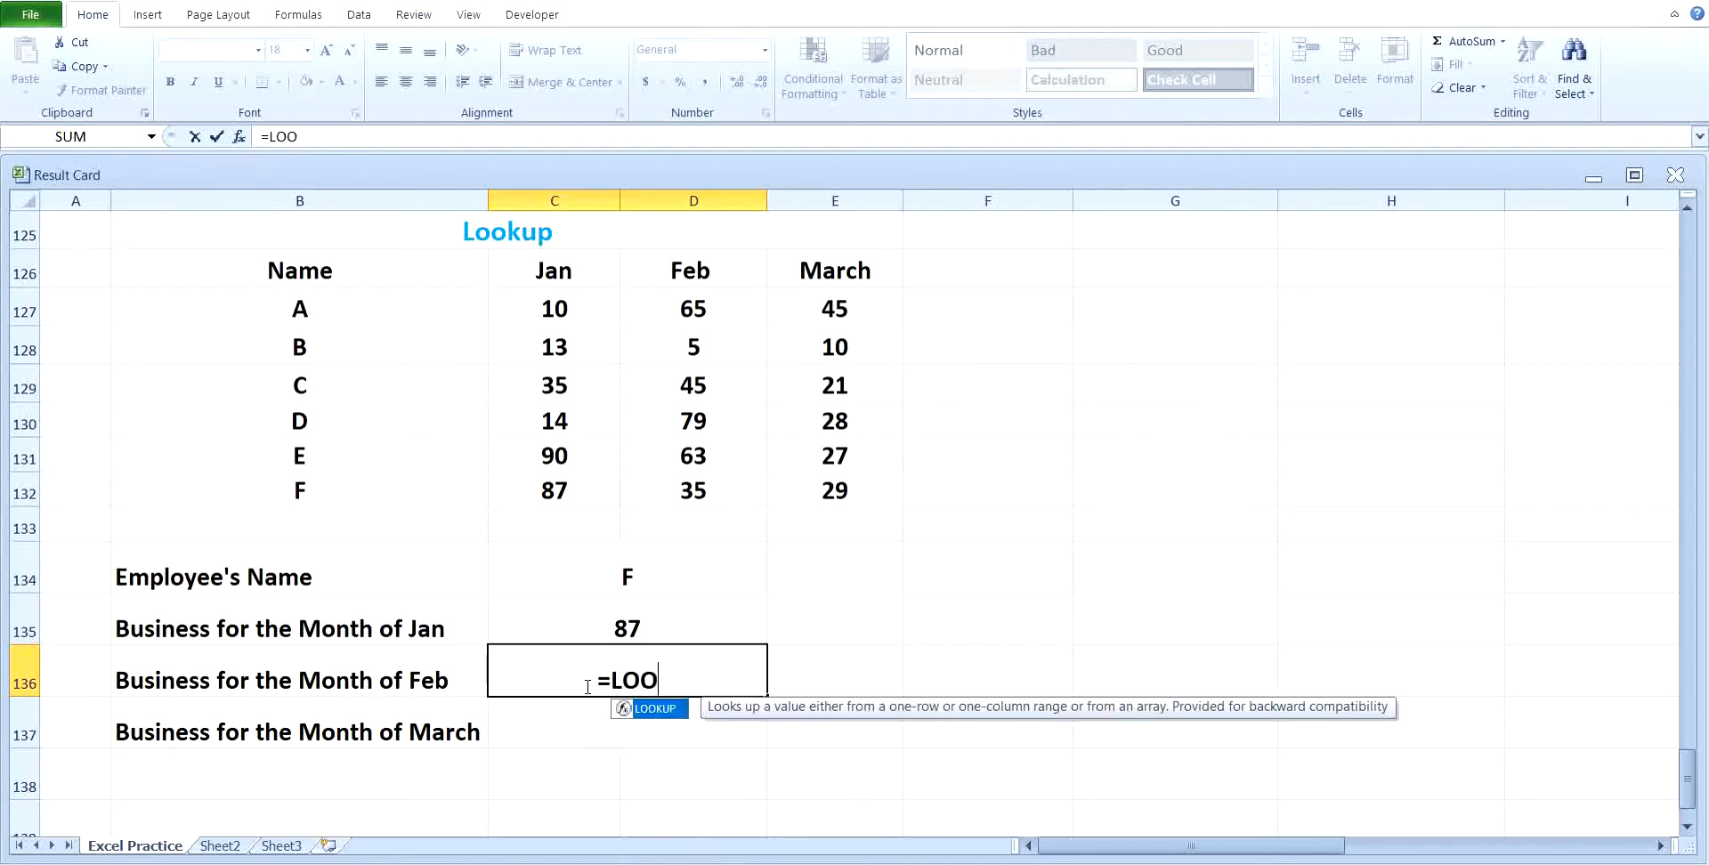
pyautogui.write('KUP(')
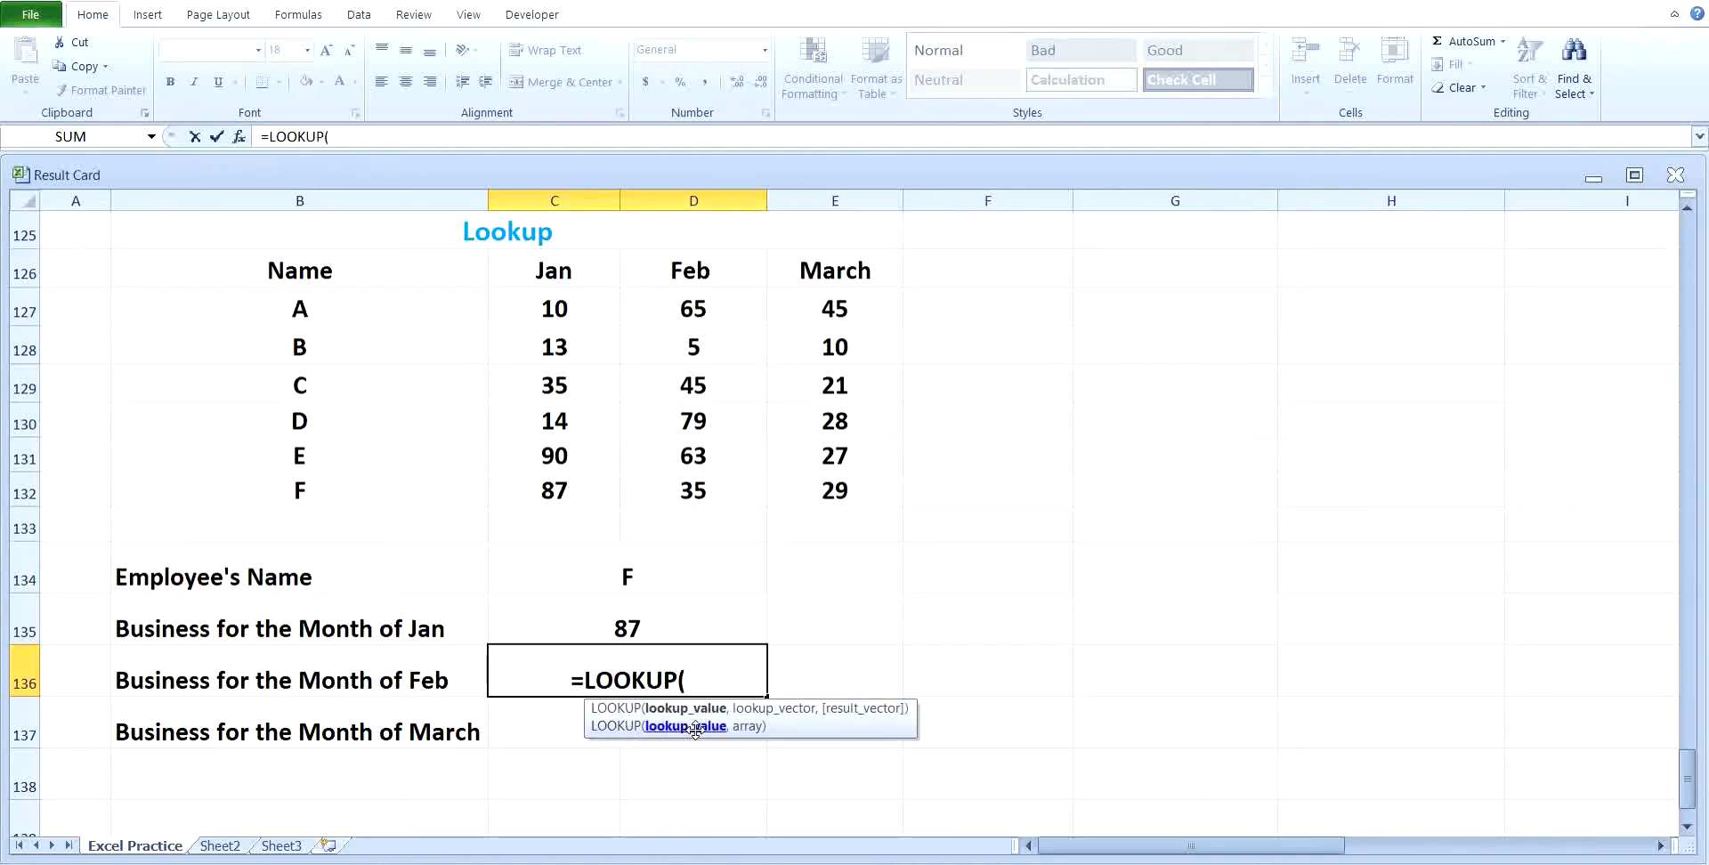
pyautogui.click(613, 577)
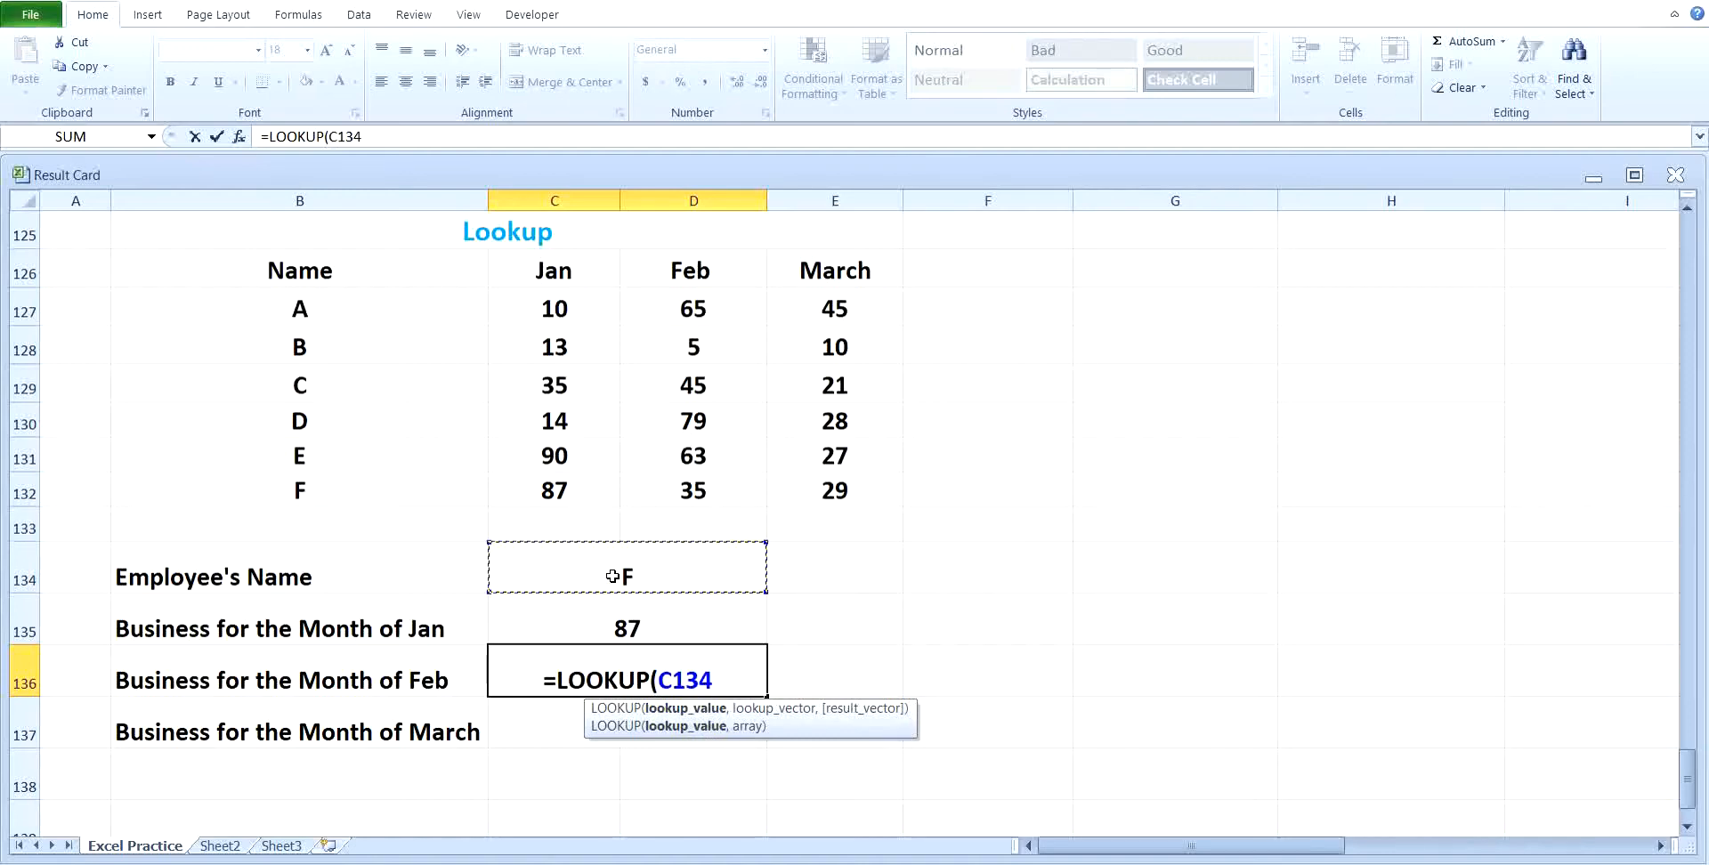
pyautogui.write(',')
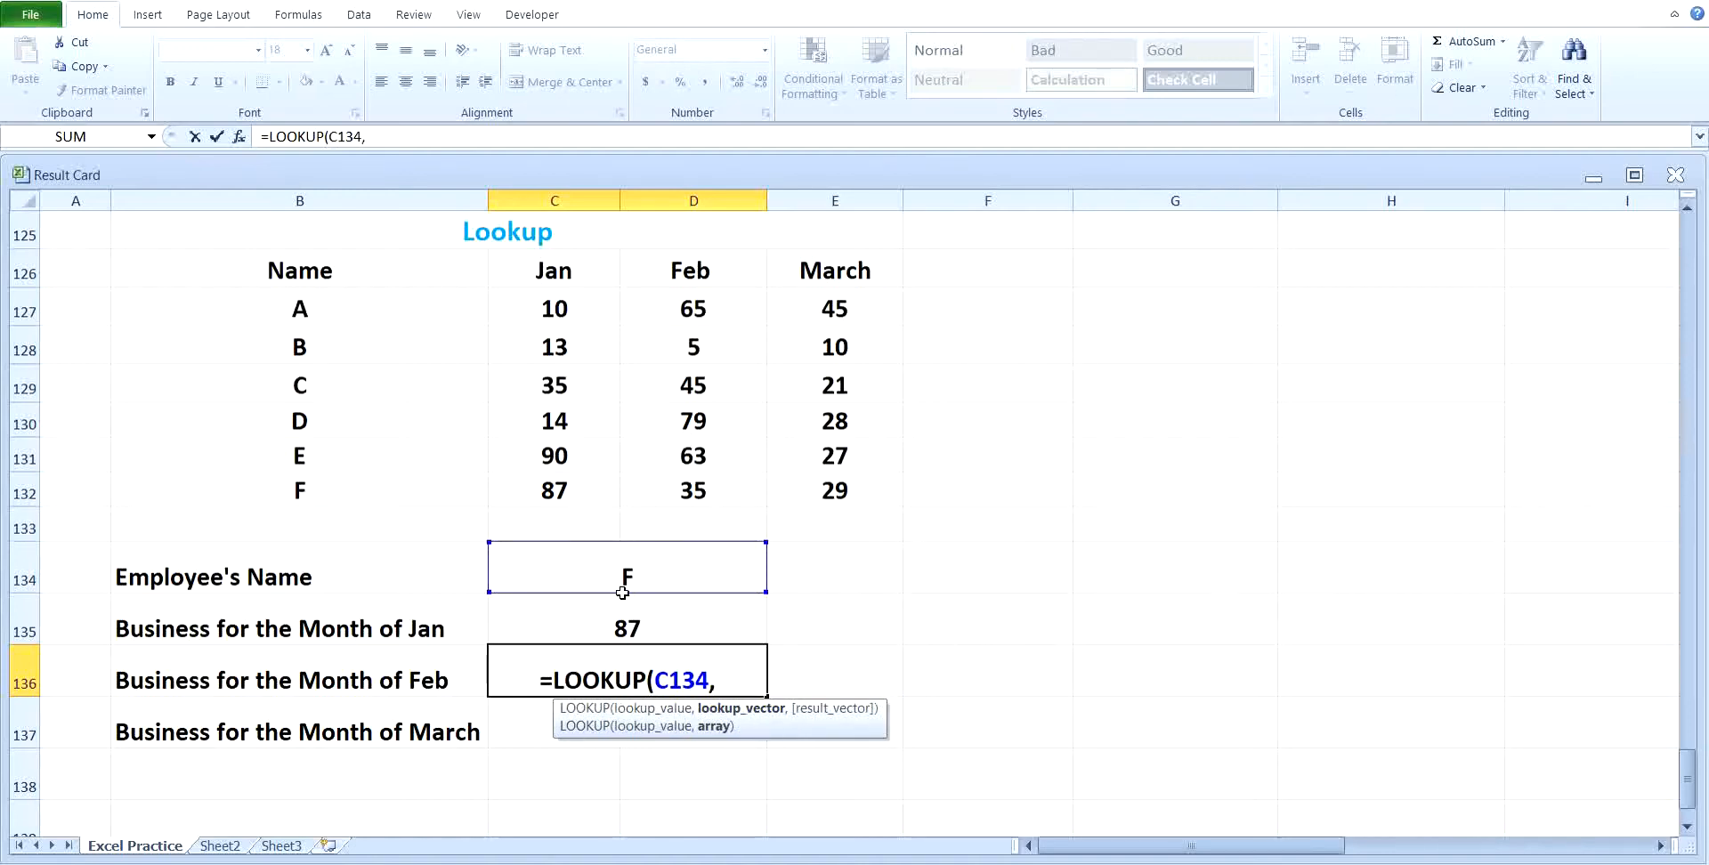
pyautogui.click(314, 304)
pyautogui.moveTo(313, 304); pyautogui.dragTo(781, 495)
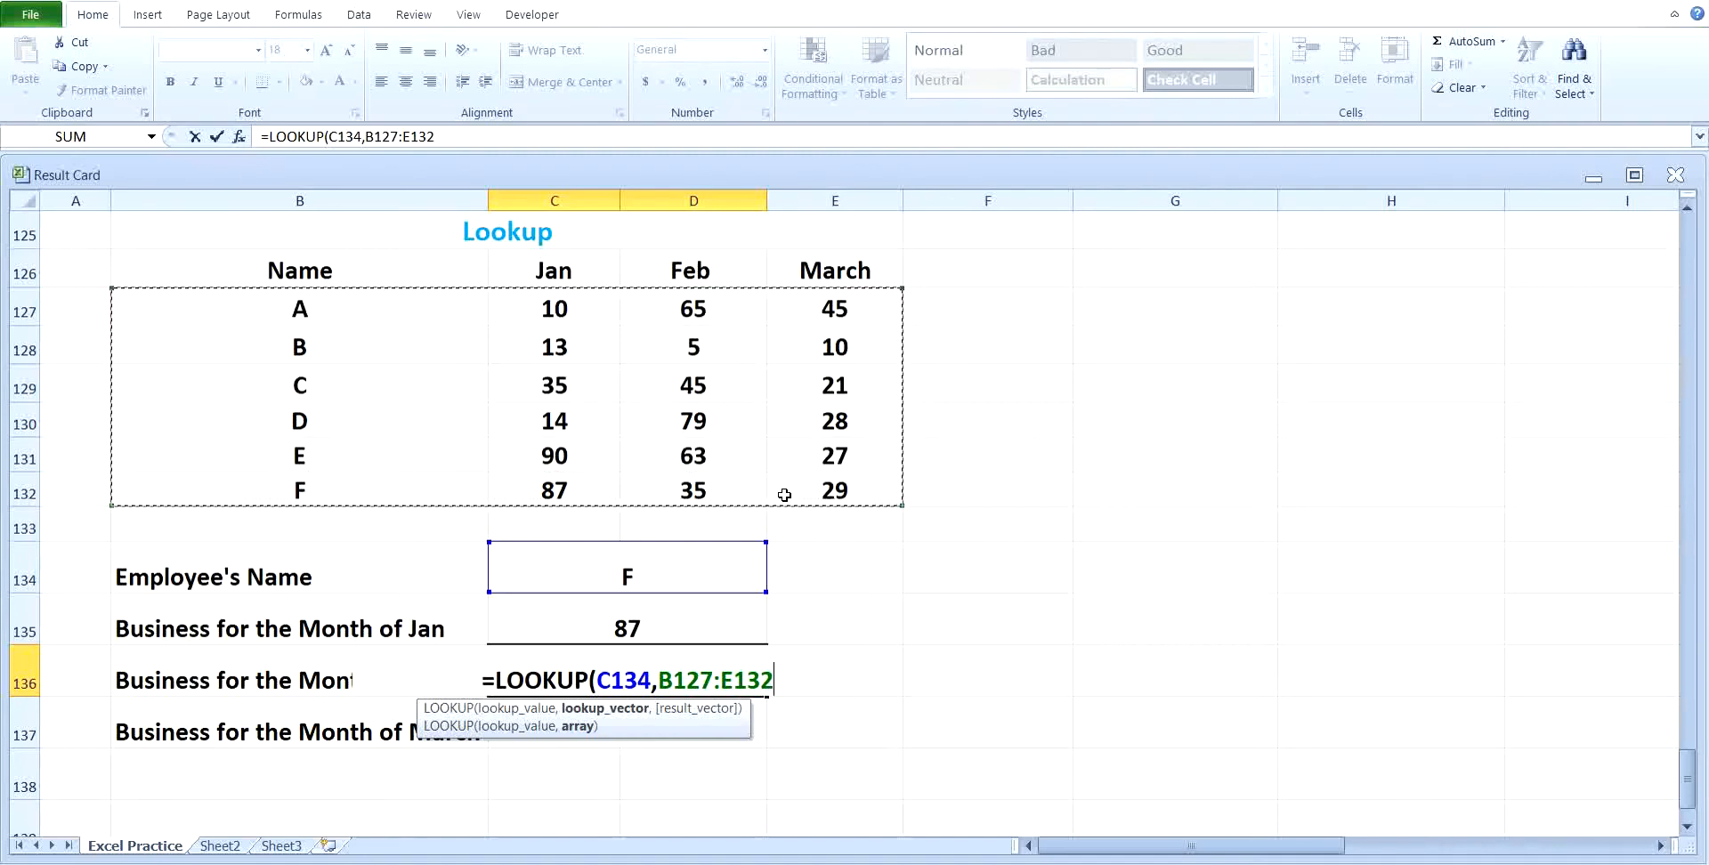
pyautogui.write(',')
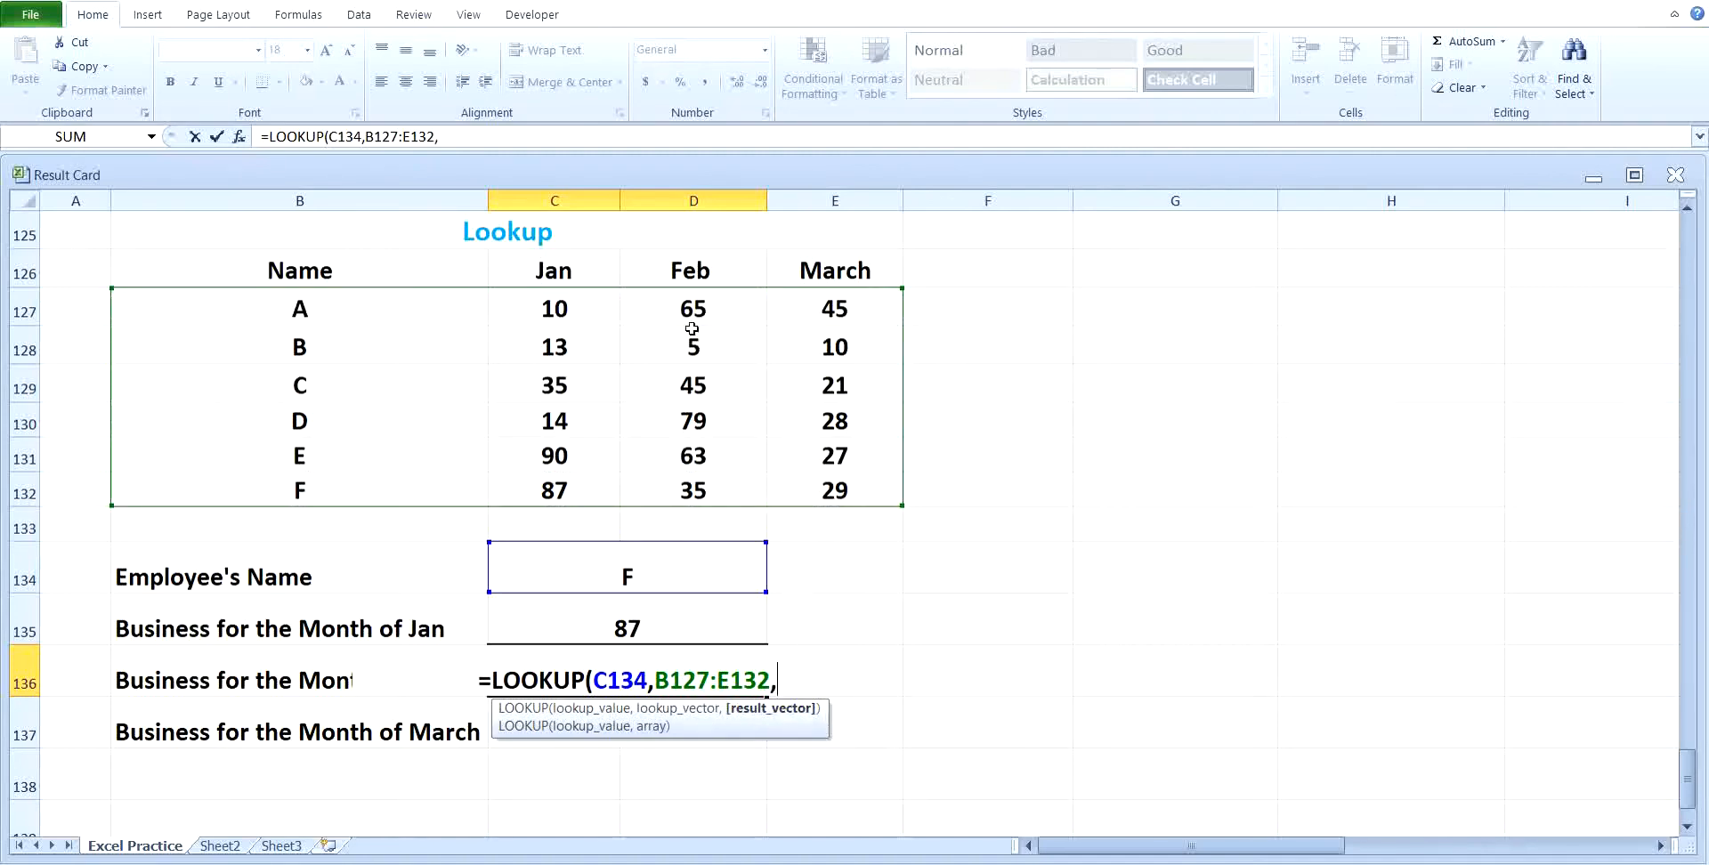
pyautogui.moveTo(677, 298); pyautogui.dragTo(690, 491)
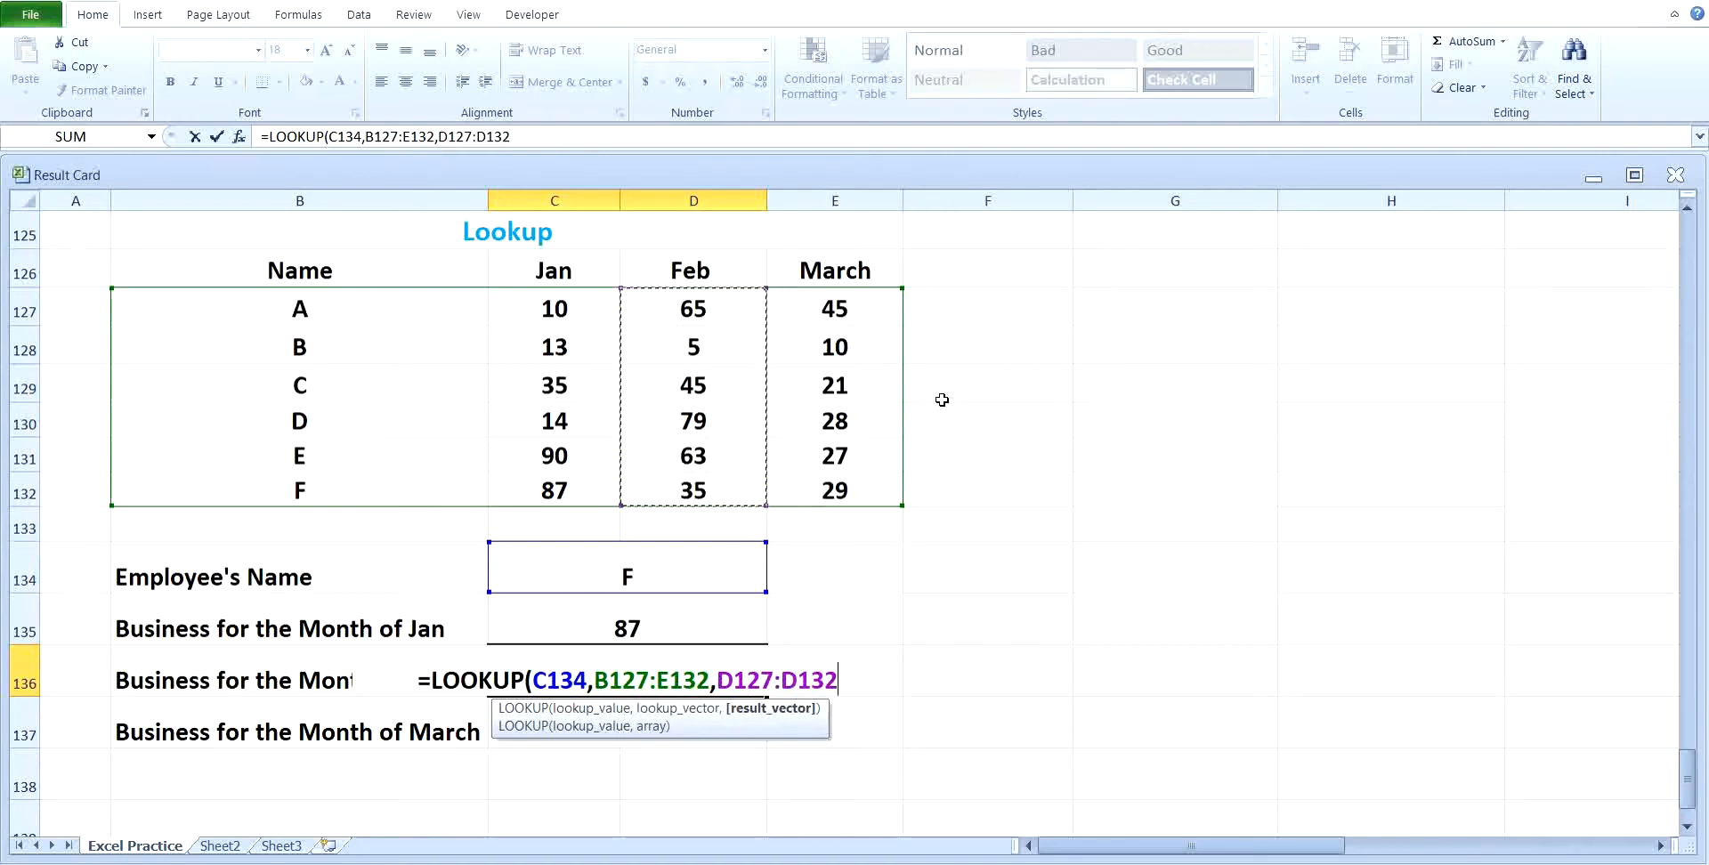
pyautogui.press('Return')
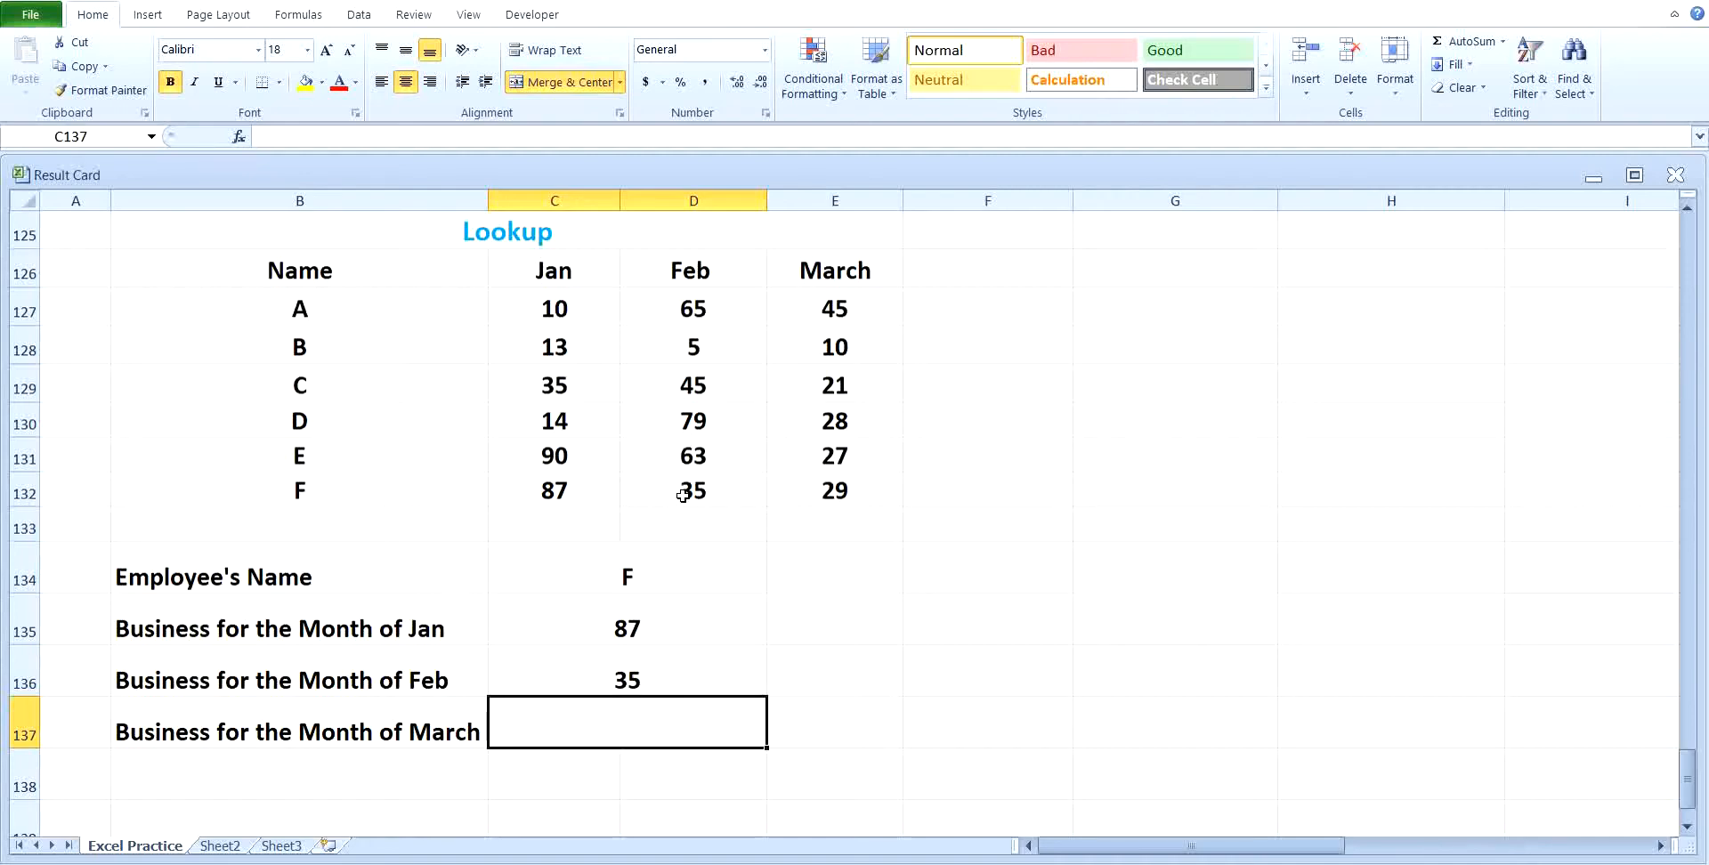
# Test both month lookups by setting the employee's name in C134 to A and after that to B.
pyautogui.click(686, 583)
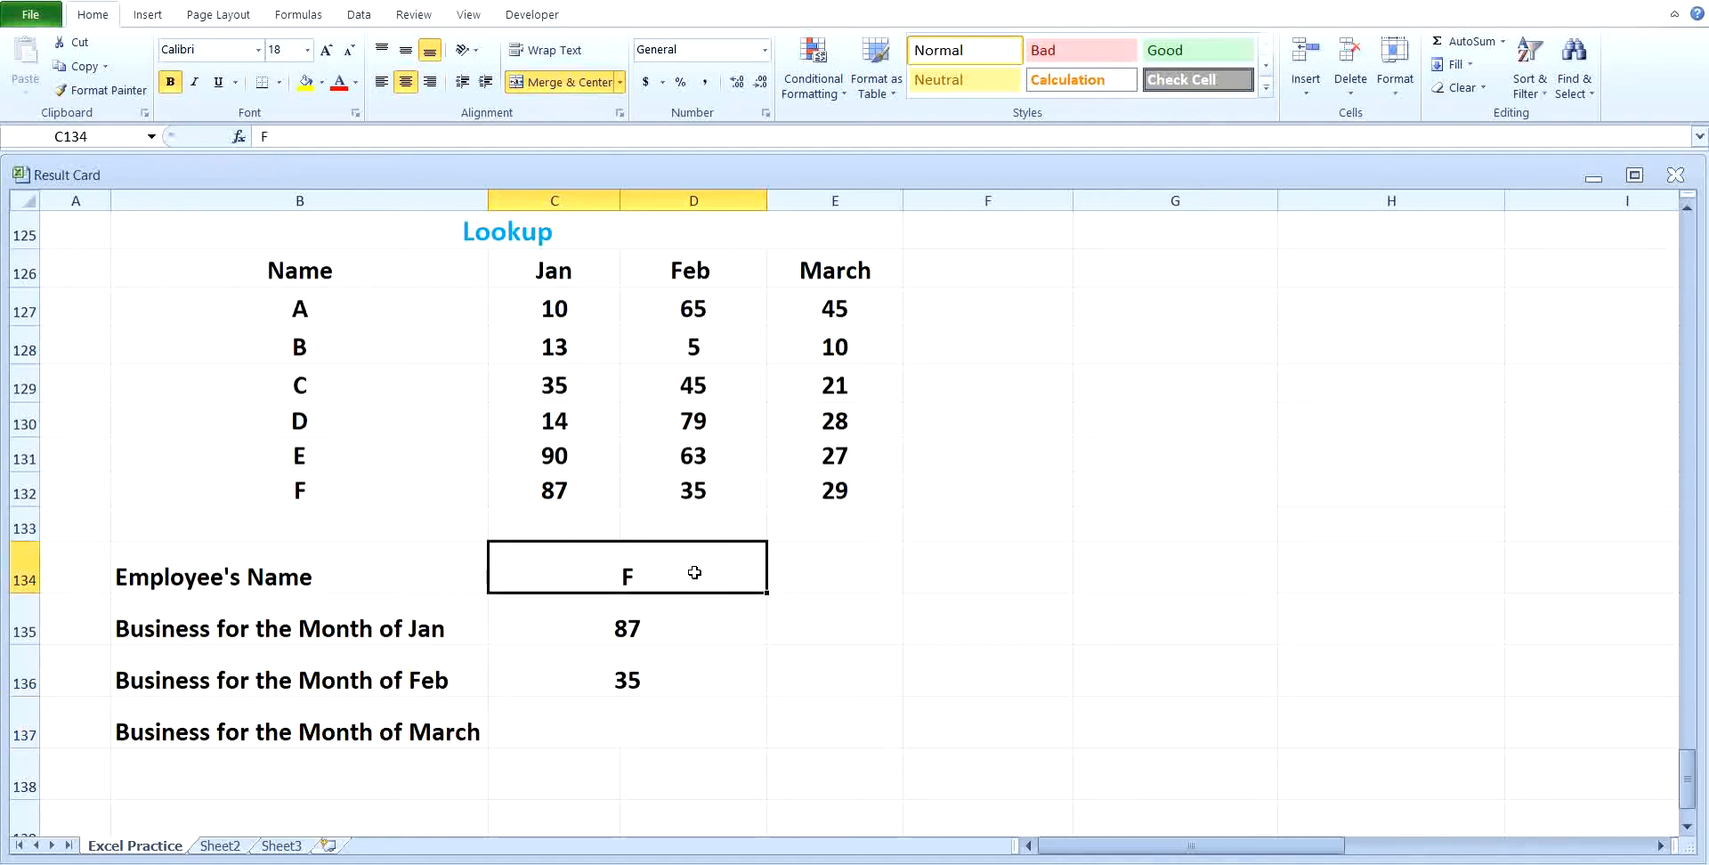
pyautogui.write('A')
pyautogui.click(1039, 664)
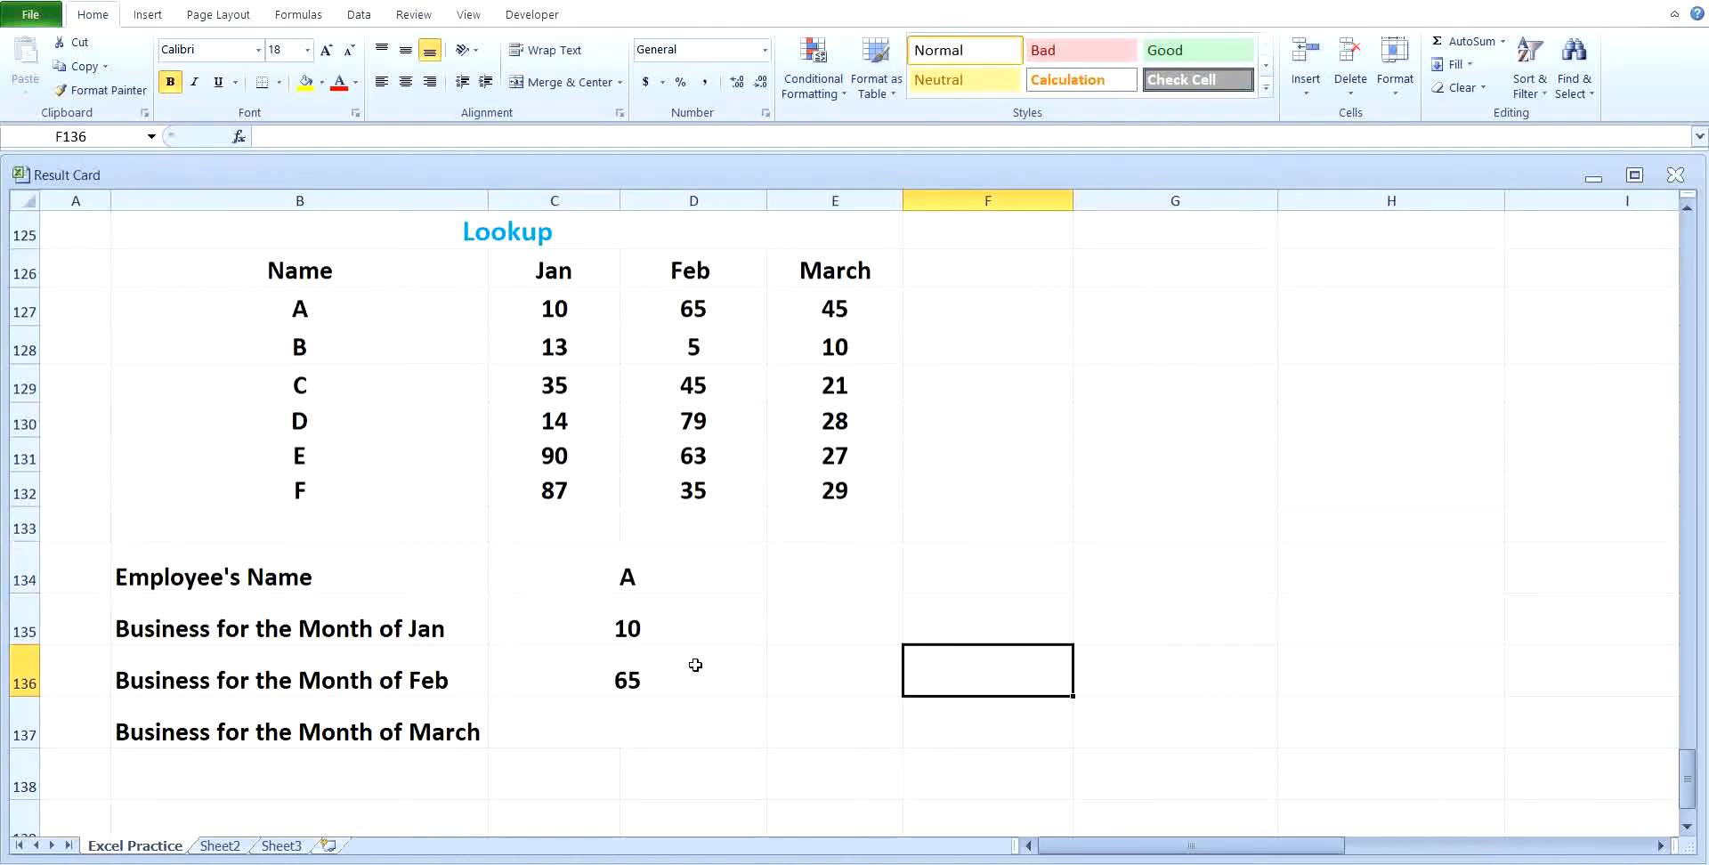
pyautogui.click(681, 577)
pyautogui.write('B')
pyautogui.click(1033, 656)
# Enter =LOOKUP(C134,B127:E132,E127:E132) in cell C137 to return the employee's March business.
pyautogui.click(671, 722)
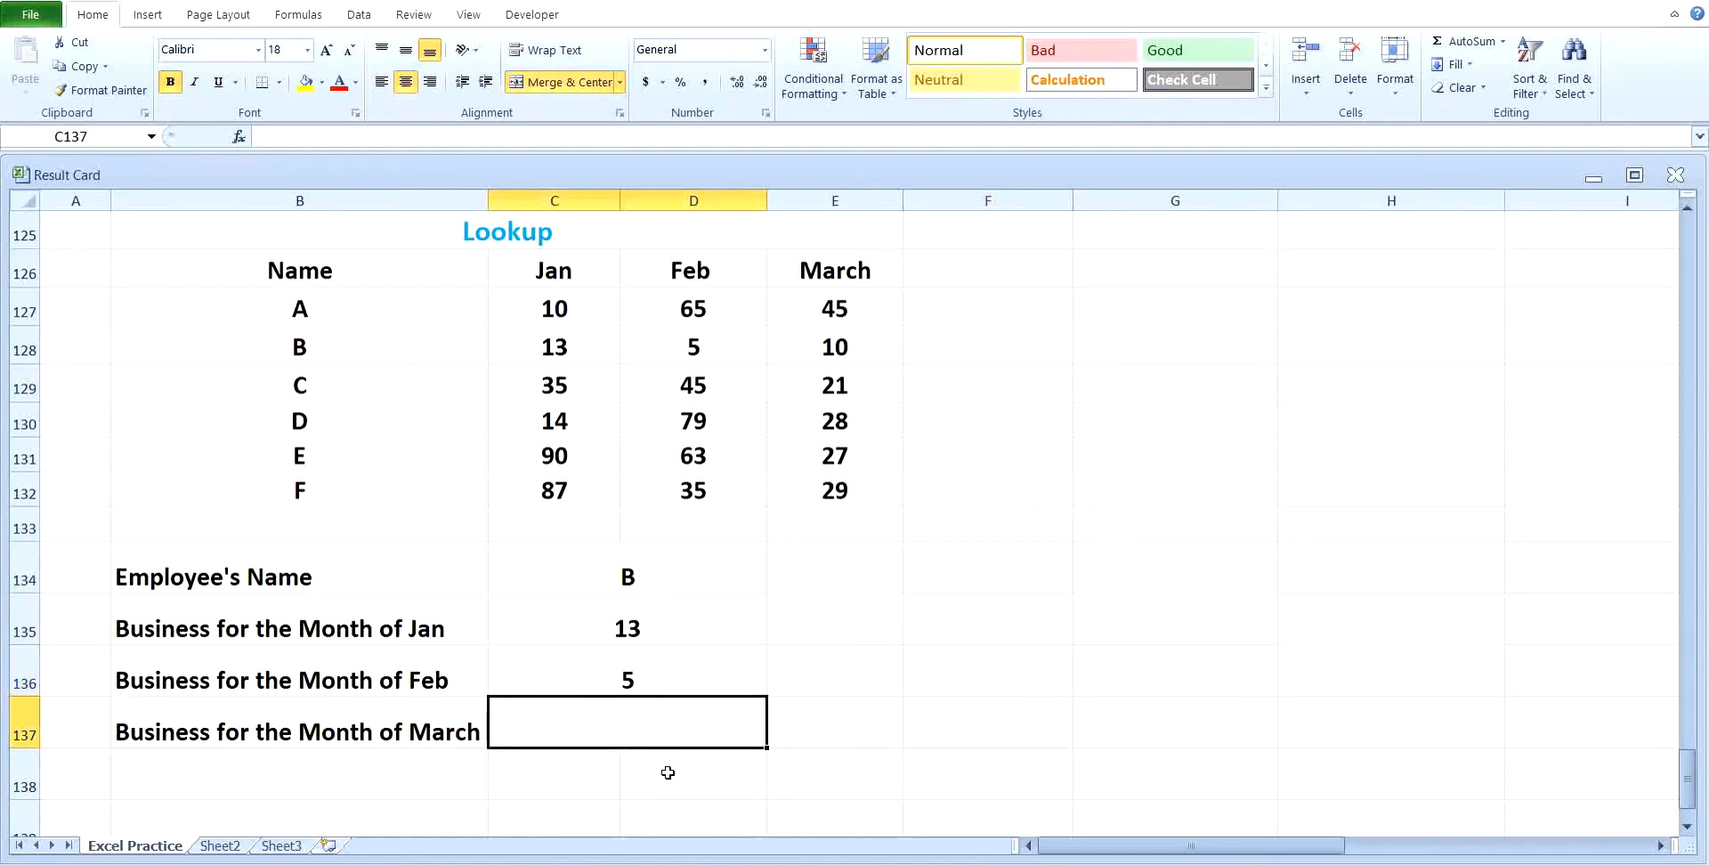
pyautogui.write('=LOOKUP')
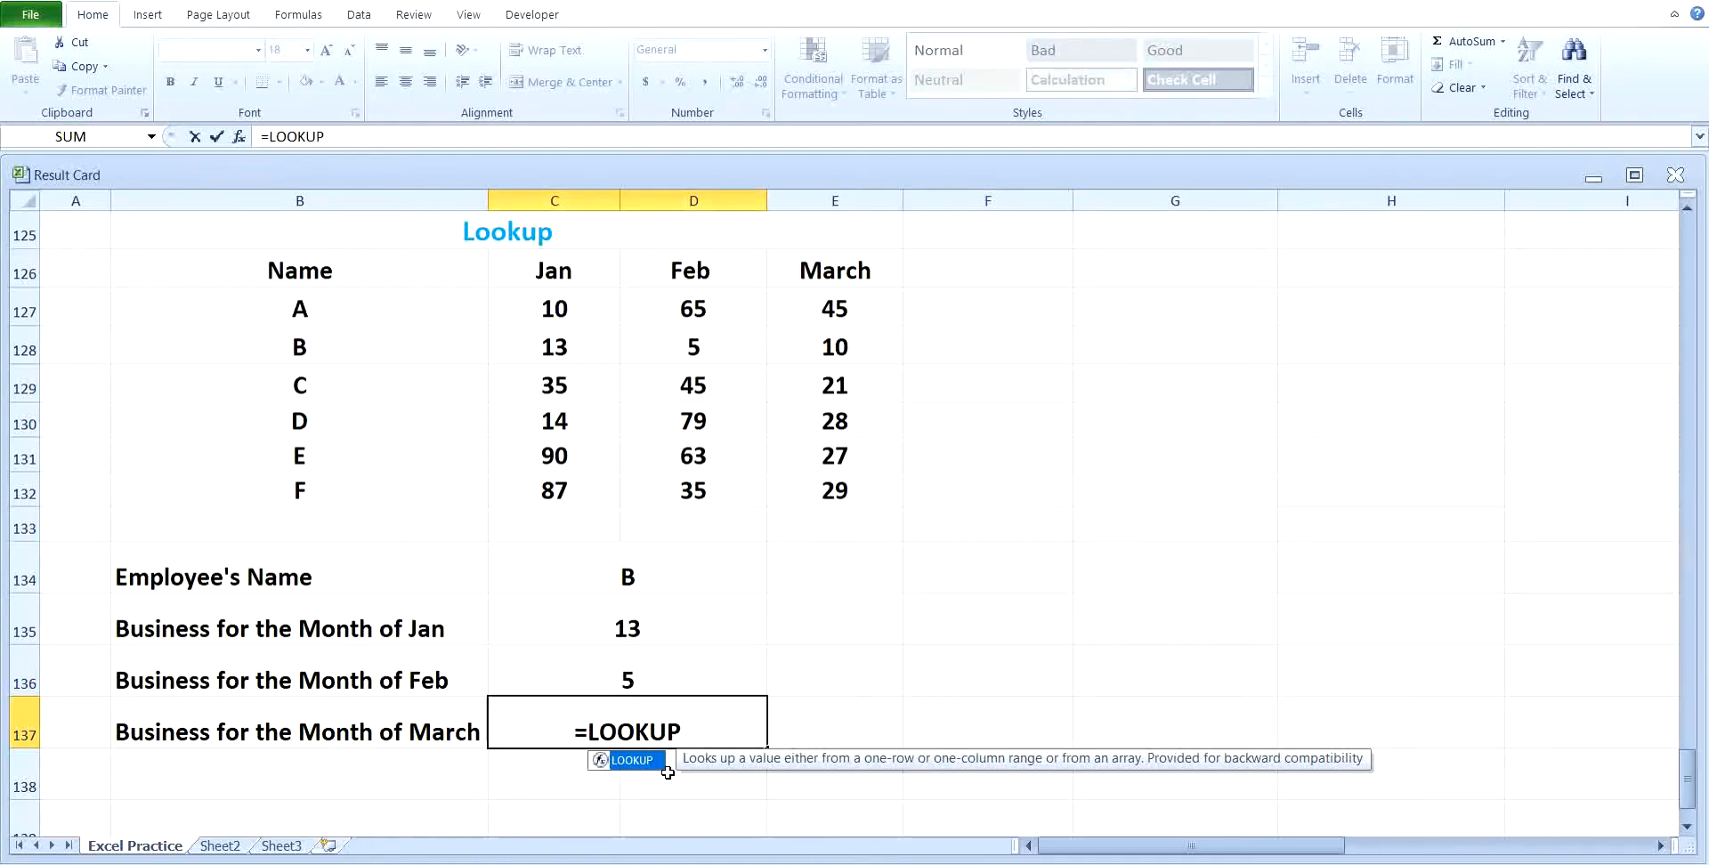
pyautogui.write('(')
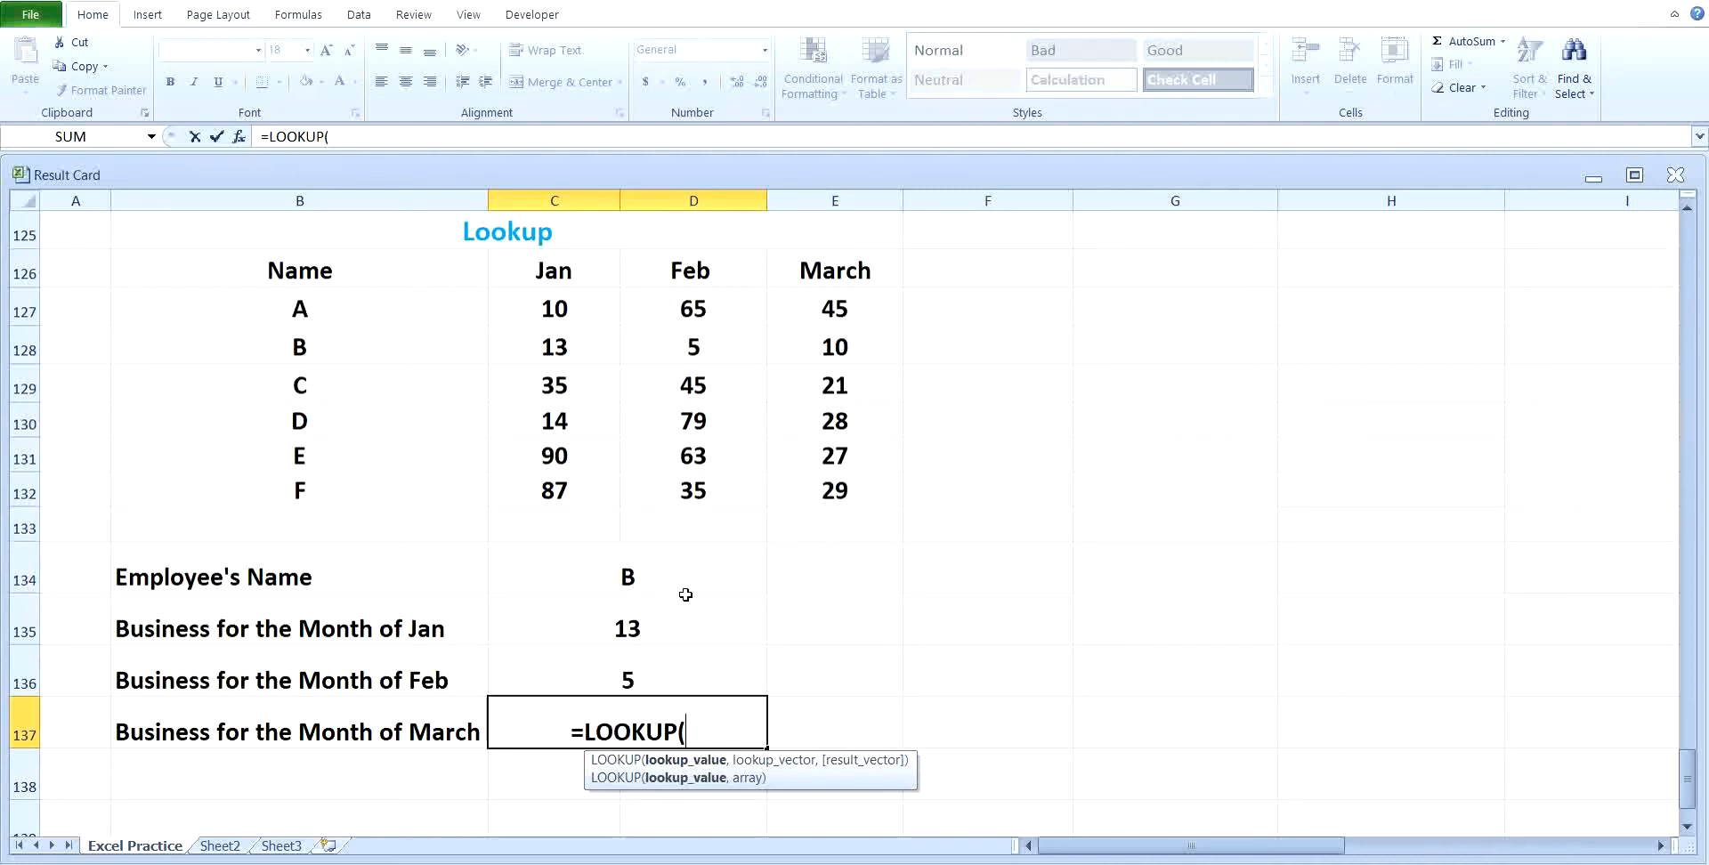
pyautogui.click(631, 575)
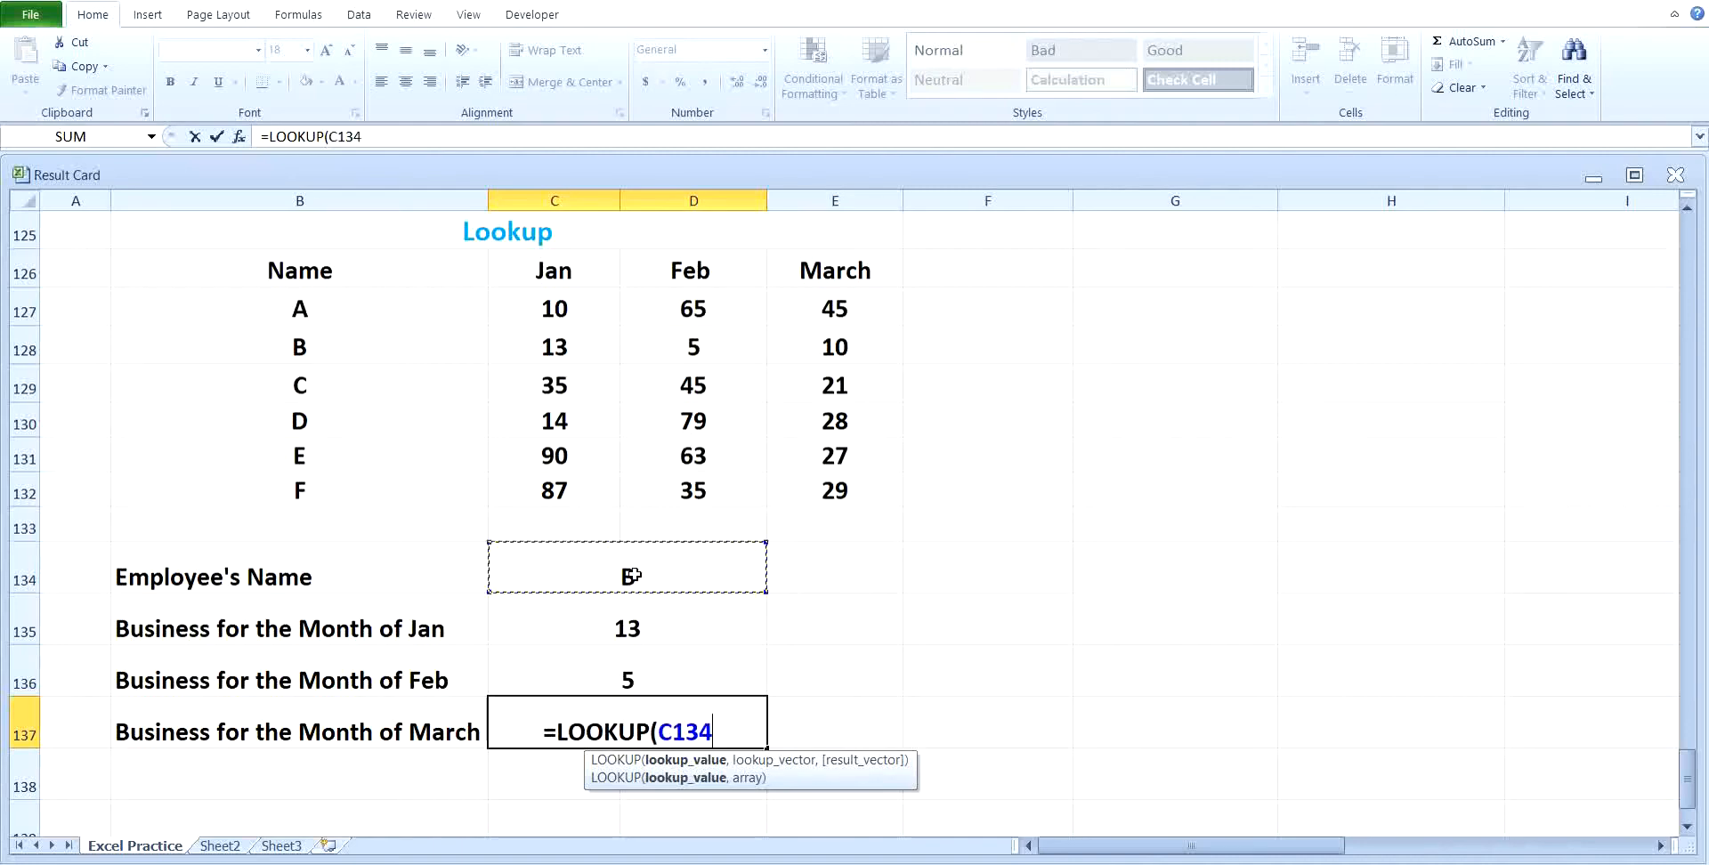
pyautogui.write(',')
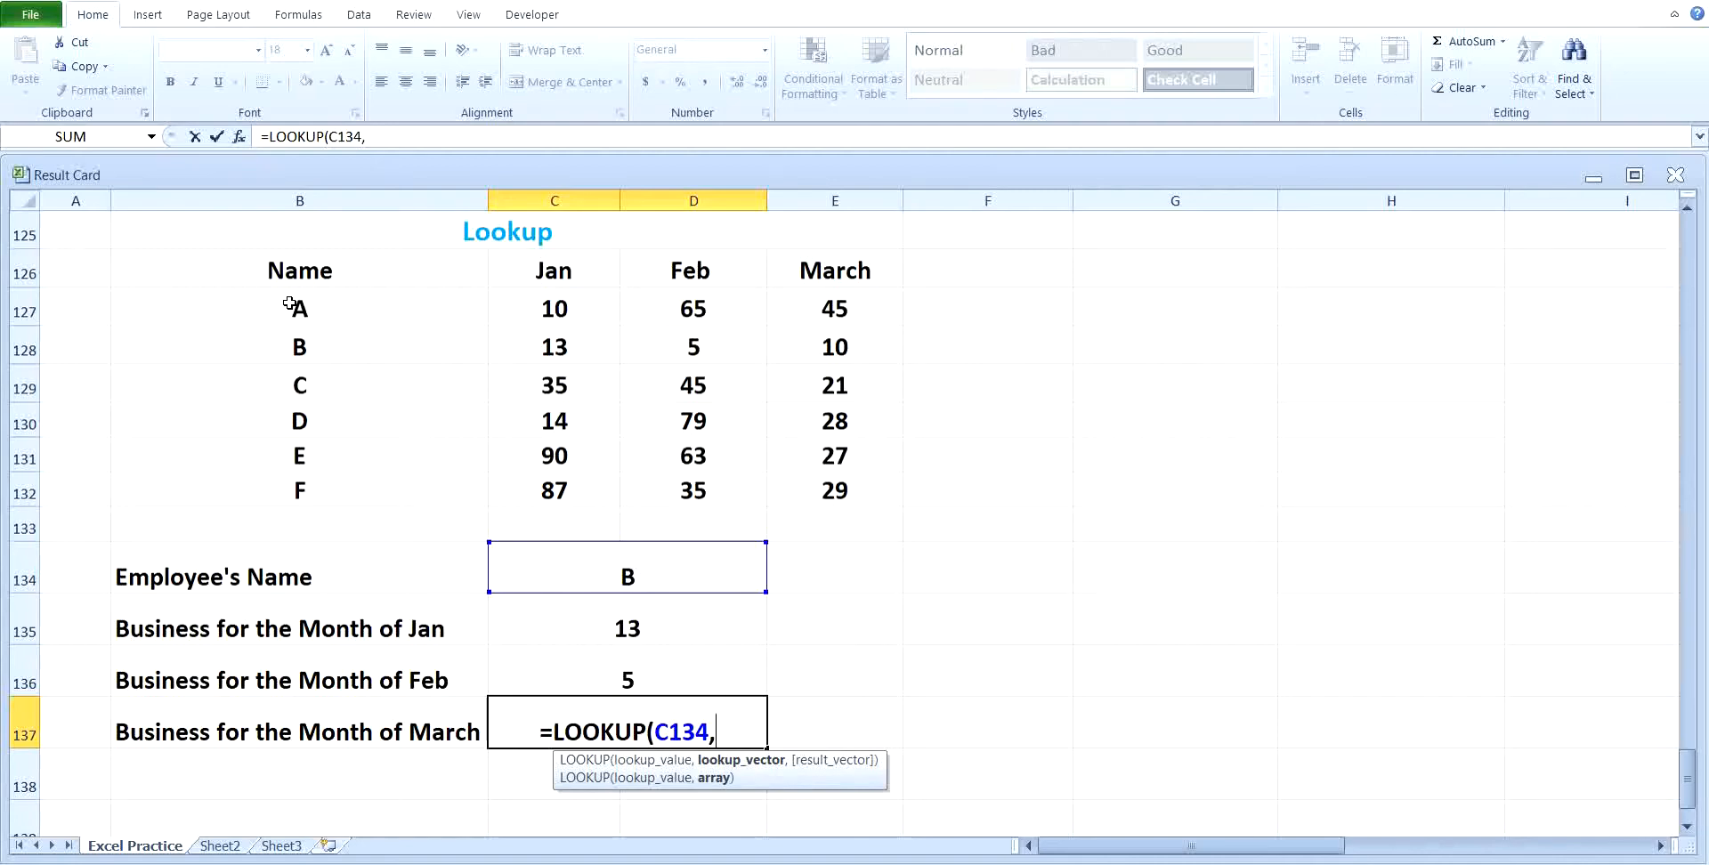
pyautogui.moveTo(286, 305); pyautogui.dragTo(807, 479)
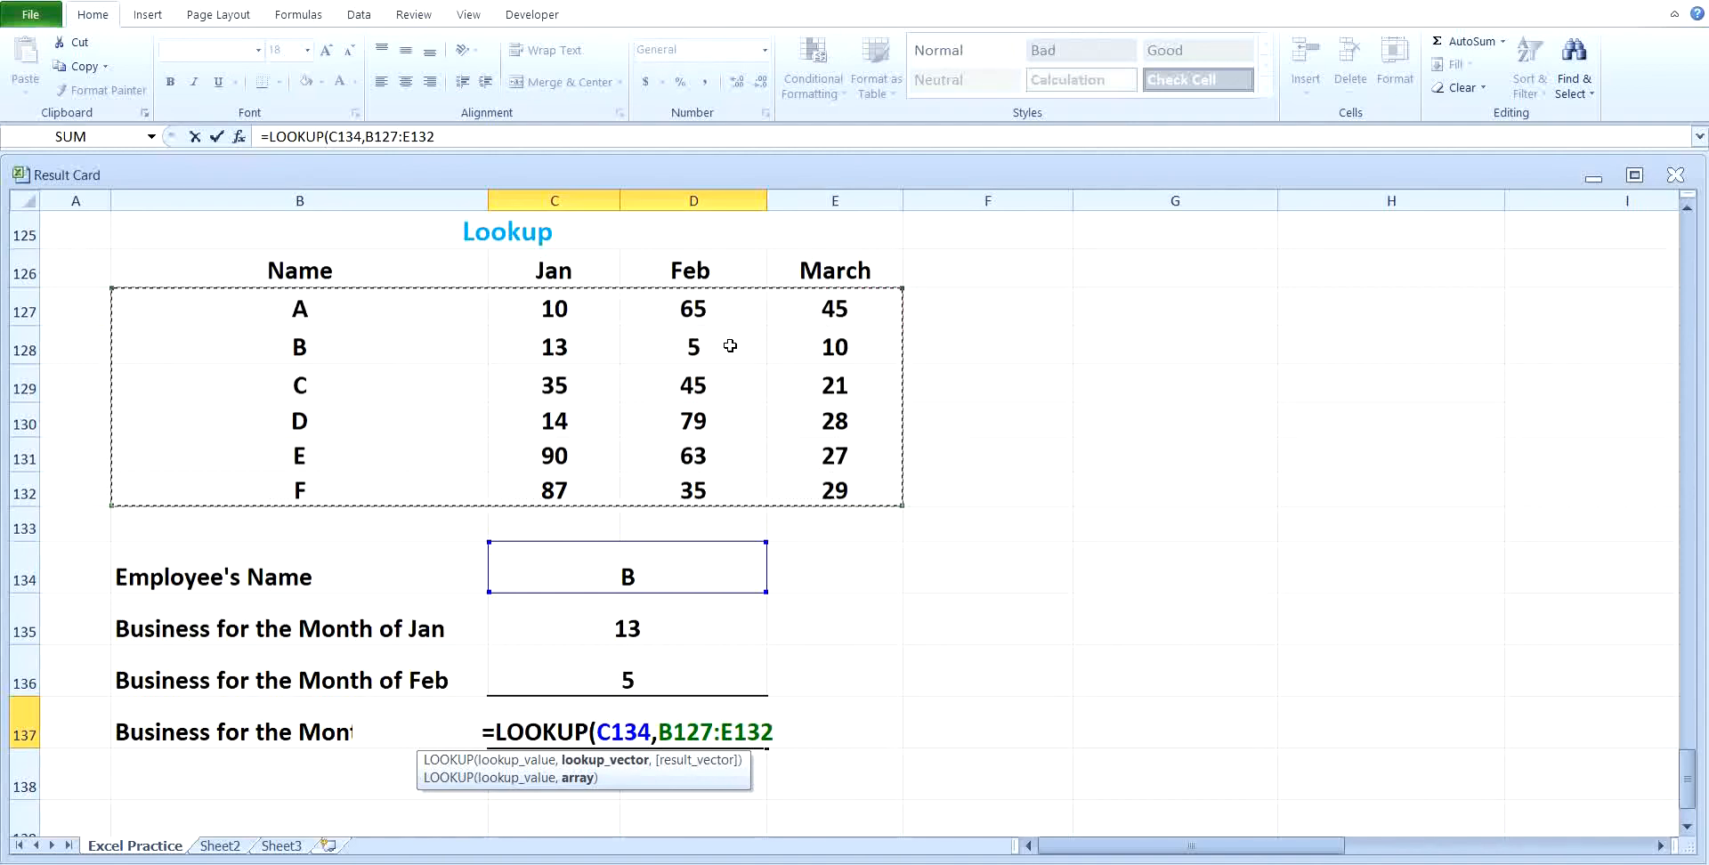
pyautogui.write(',')
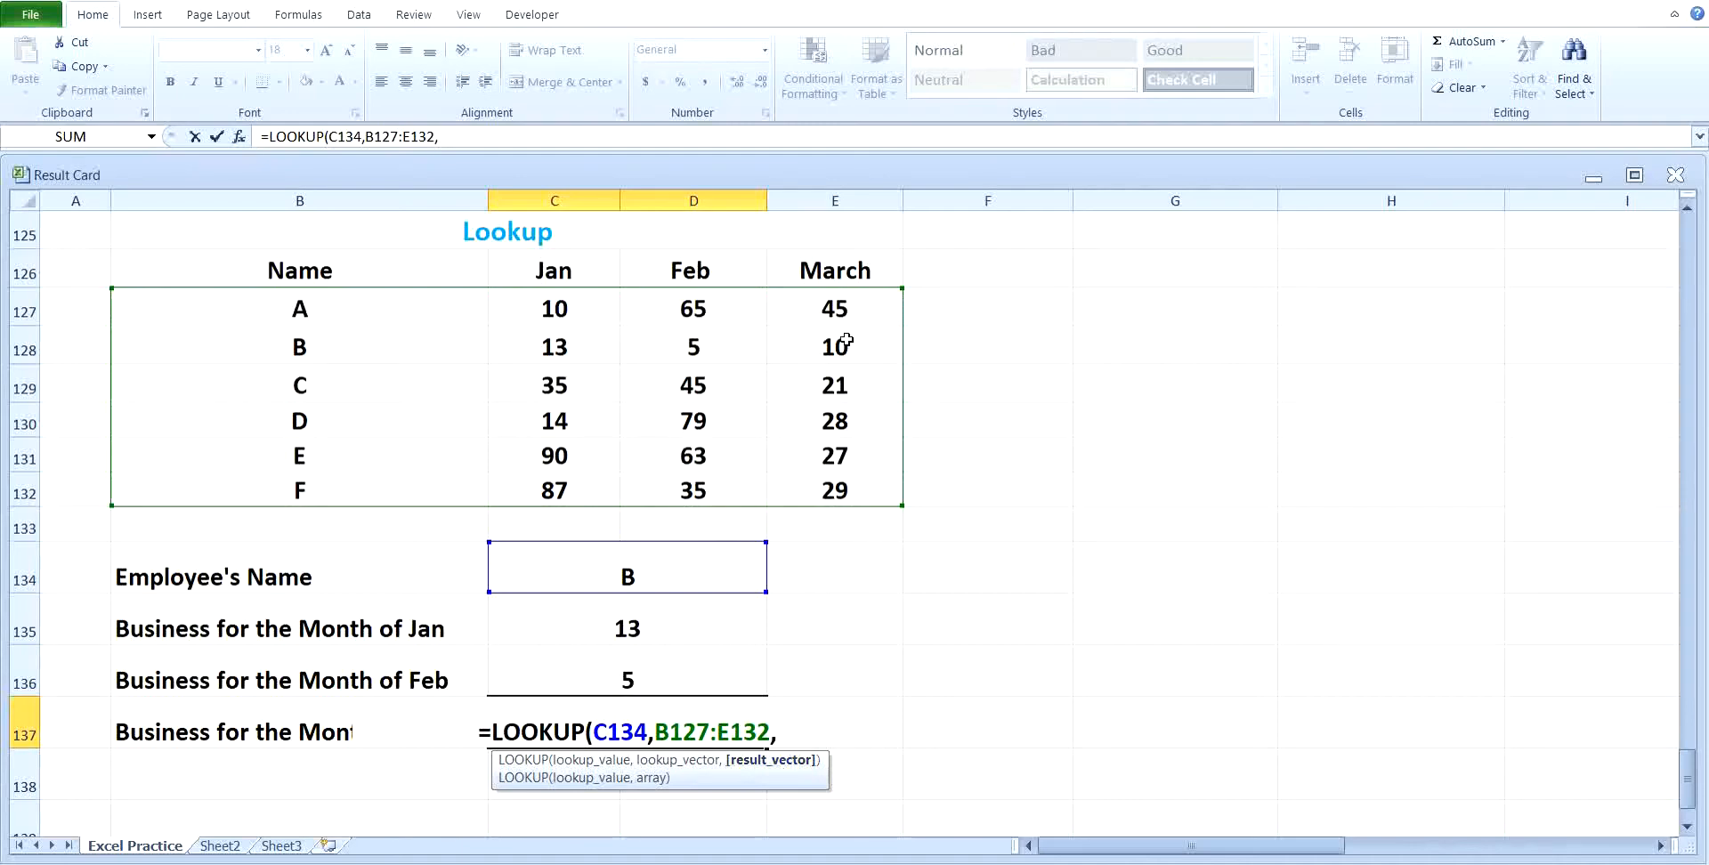
pyautogui.moveTo(814, 309); pyautogui.dragTo(827, 485)
pyautogui.press('Return')
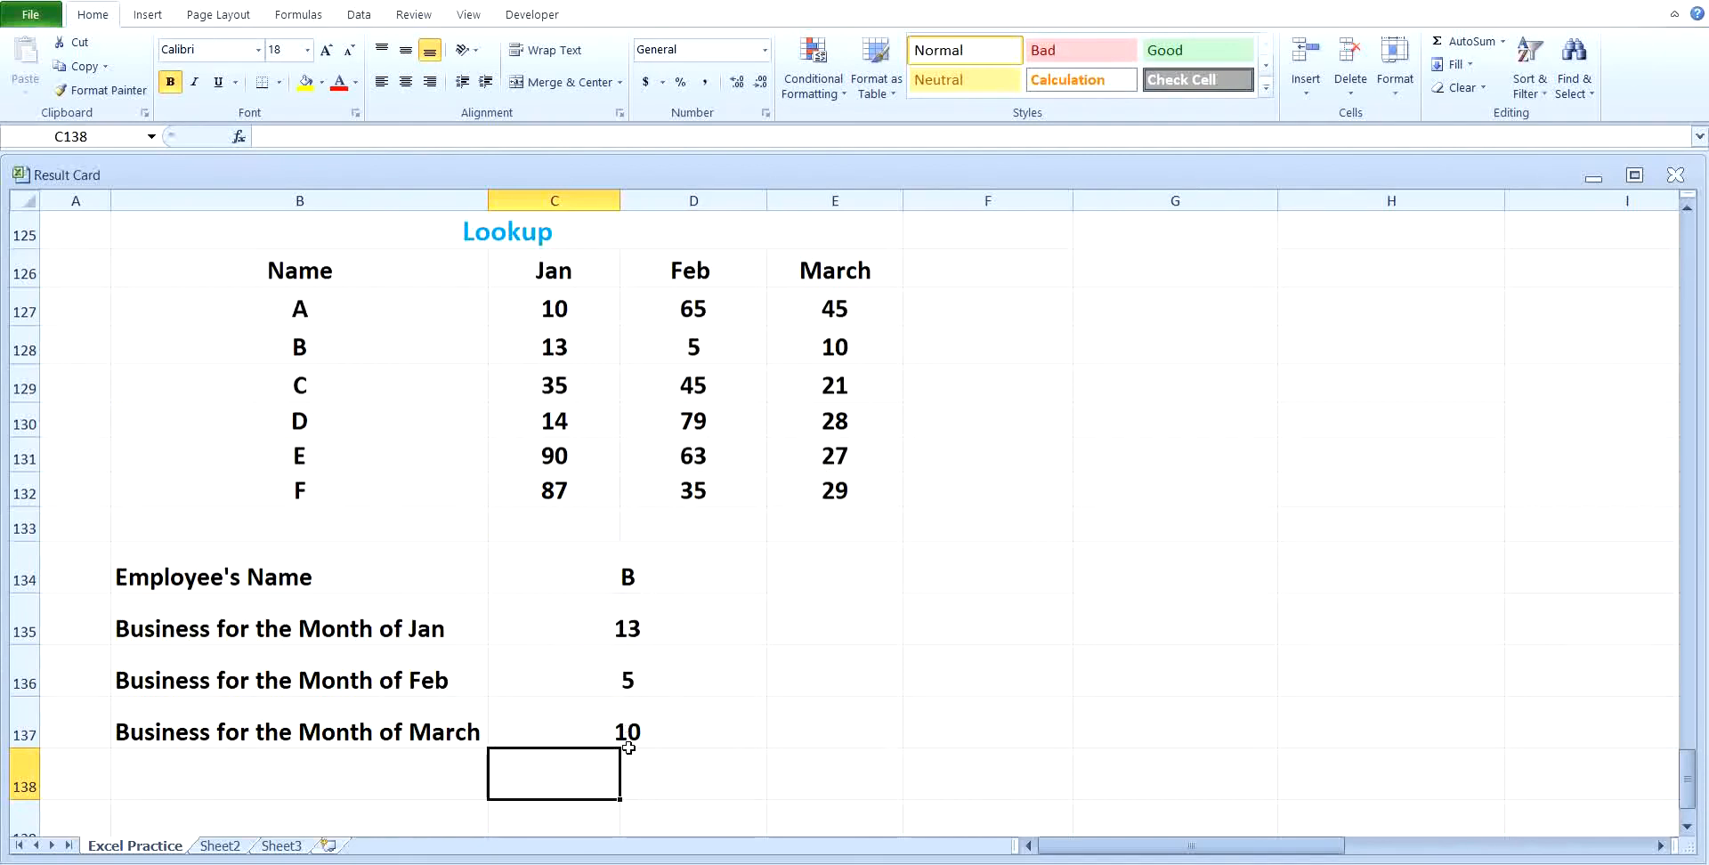
# Test all three month lookups by setting the employee's name in C134 to E and after that to D.
pyautogui.click(656, 576)
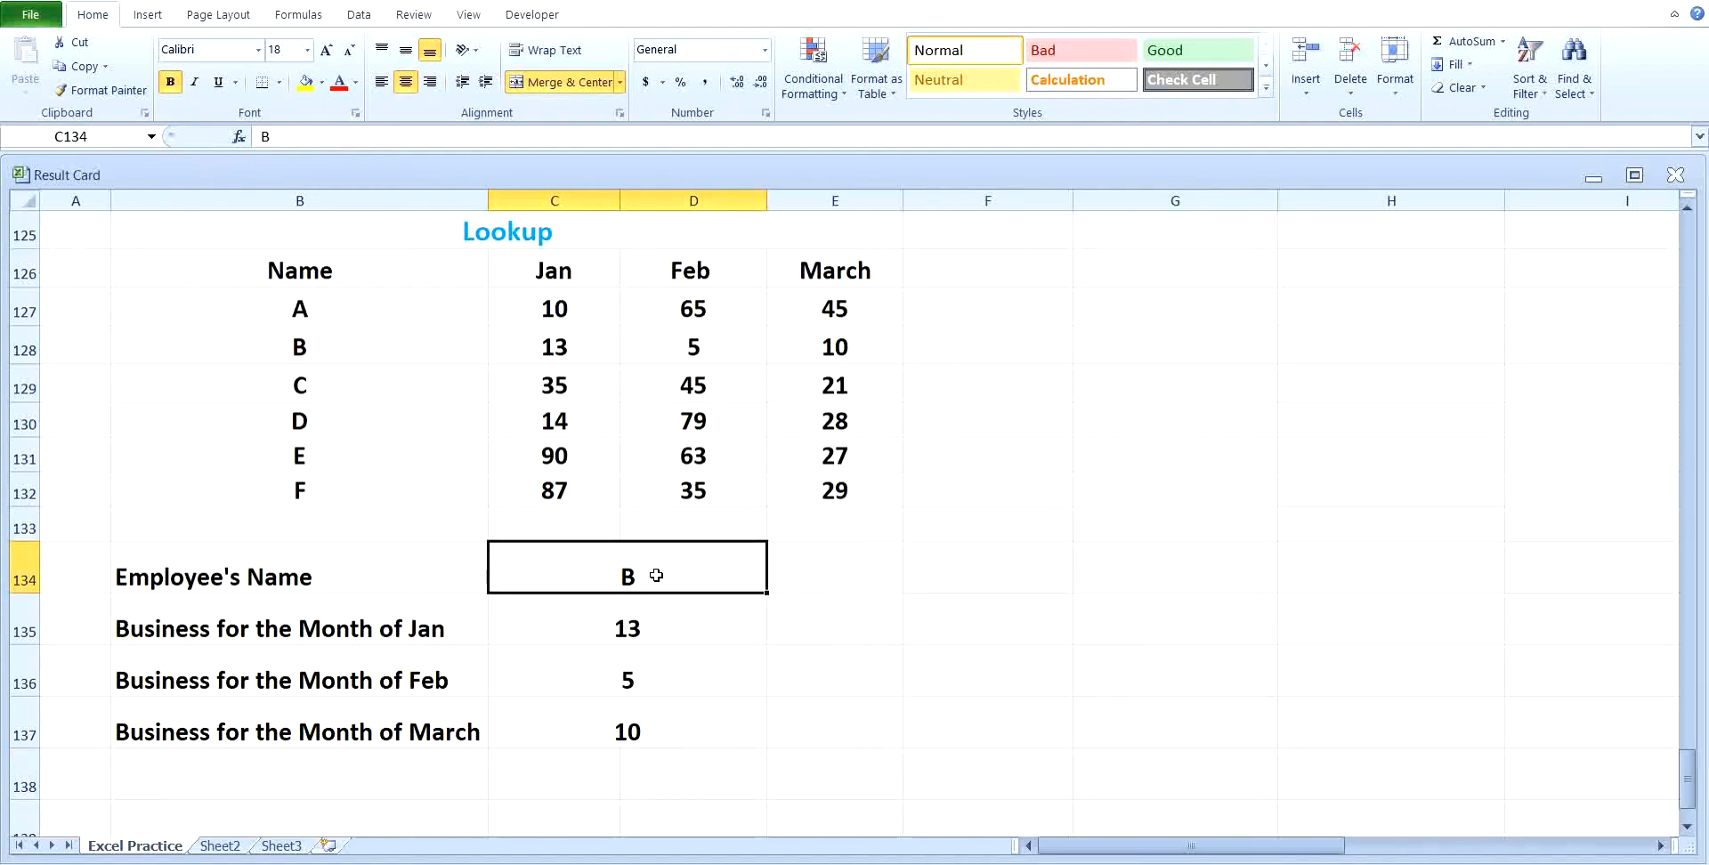
pyautogui.write('E')
pyautogui.click(848, 662)
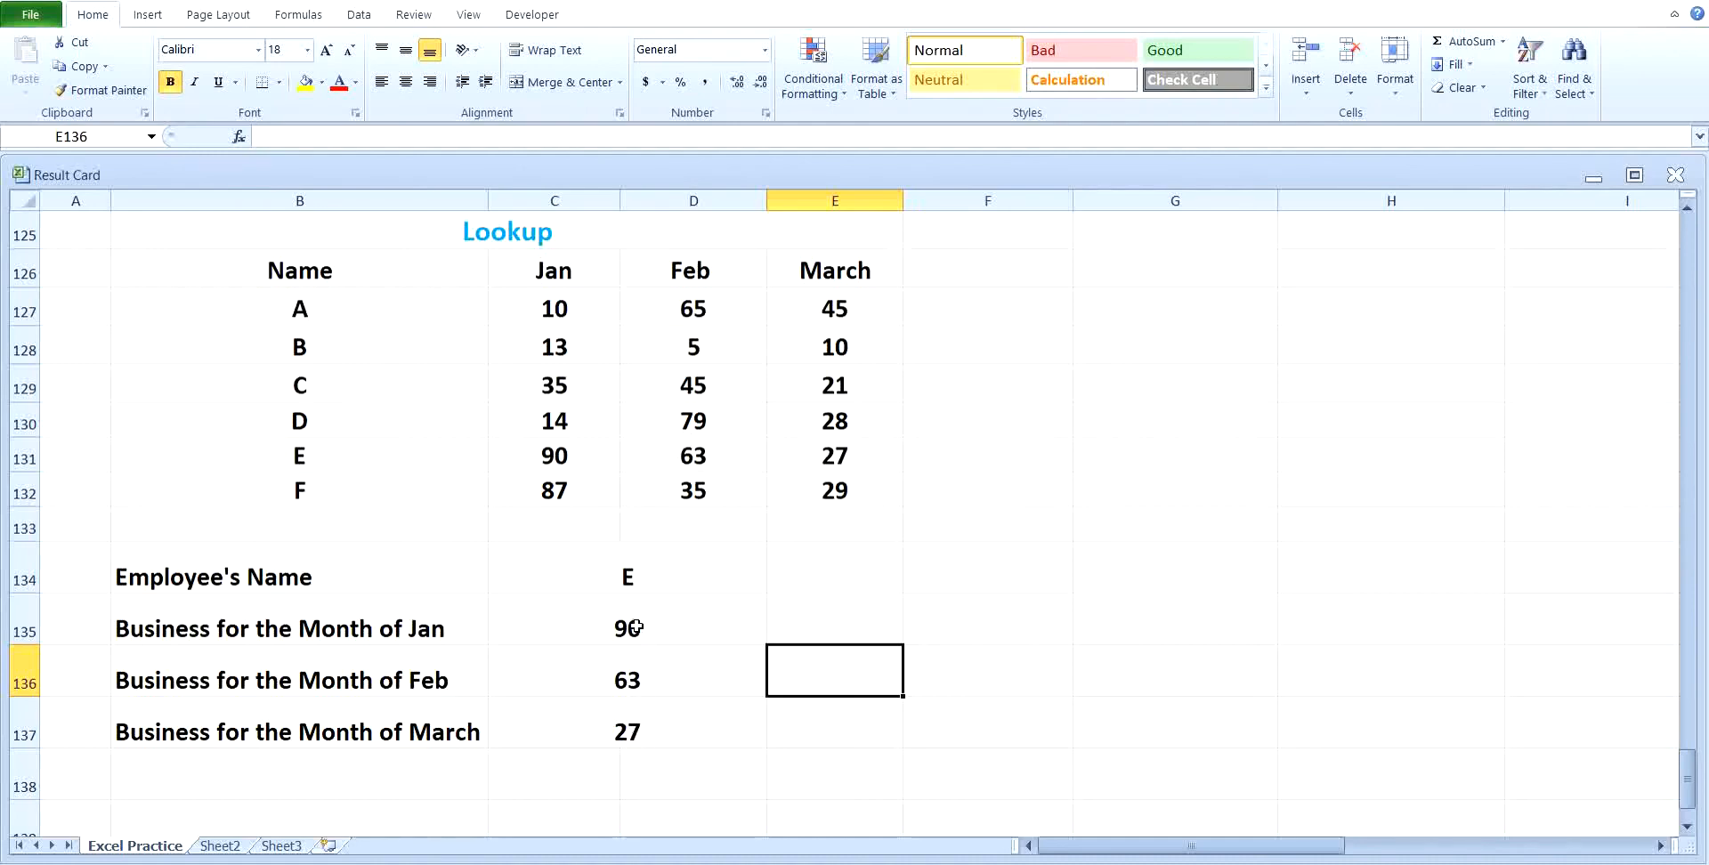
pyautogui.click(650, 583)
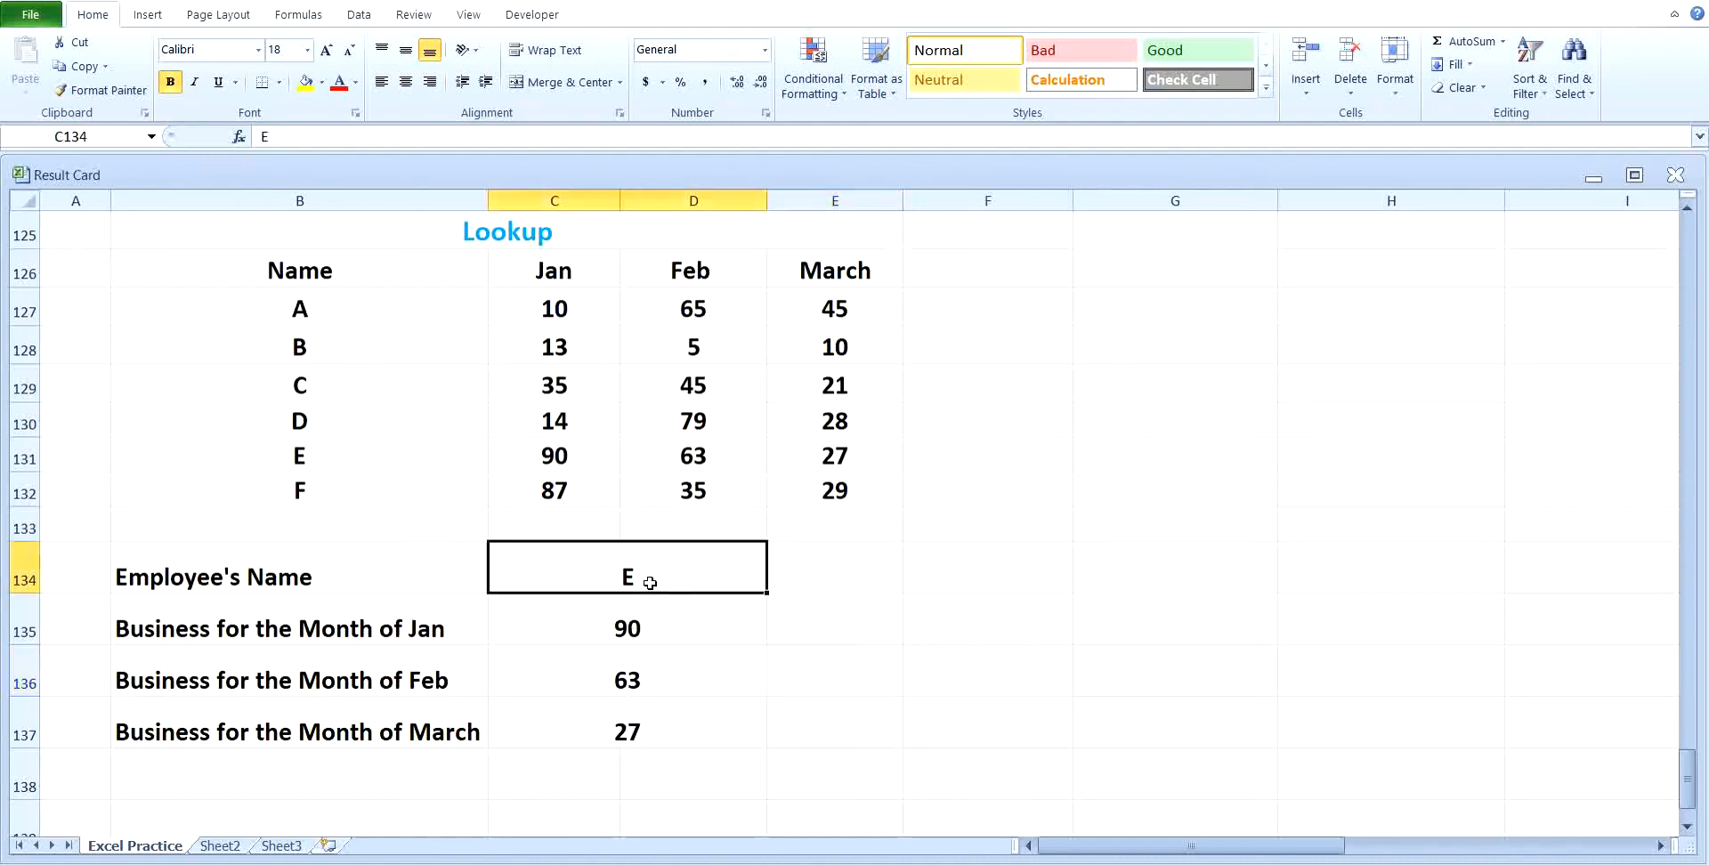
pyautogui.write('D')
pyautogui.click(942, 670)
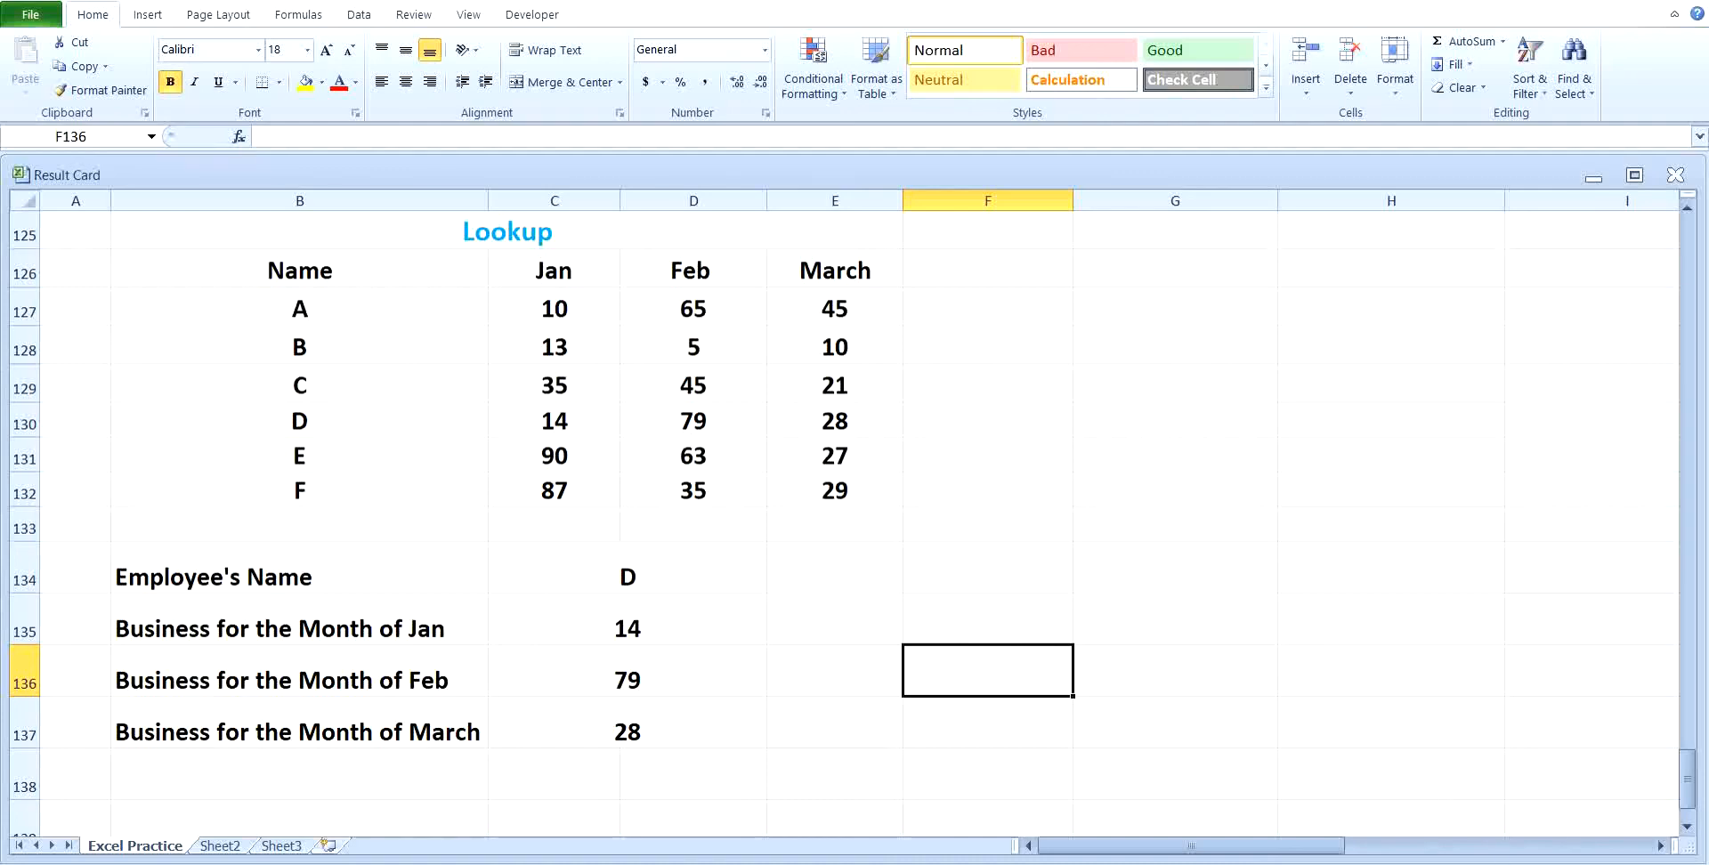
pyautogui.click(1531, 864)
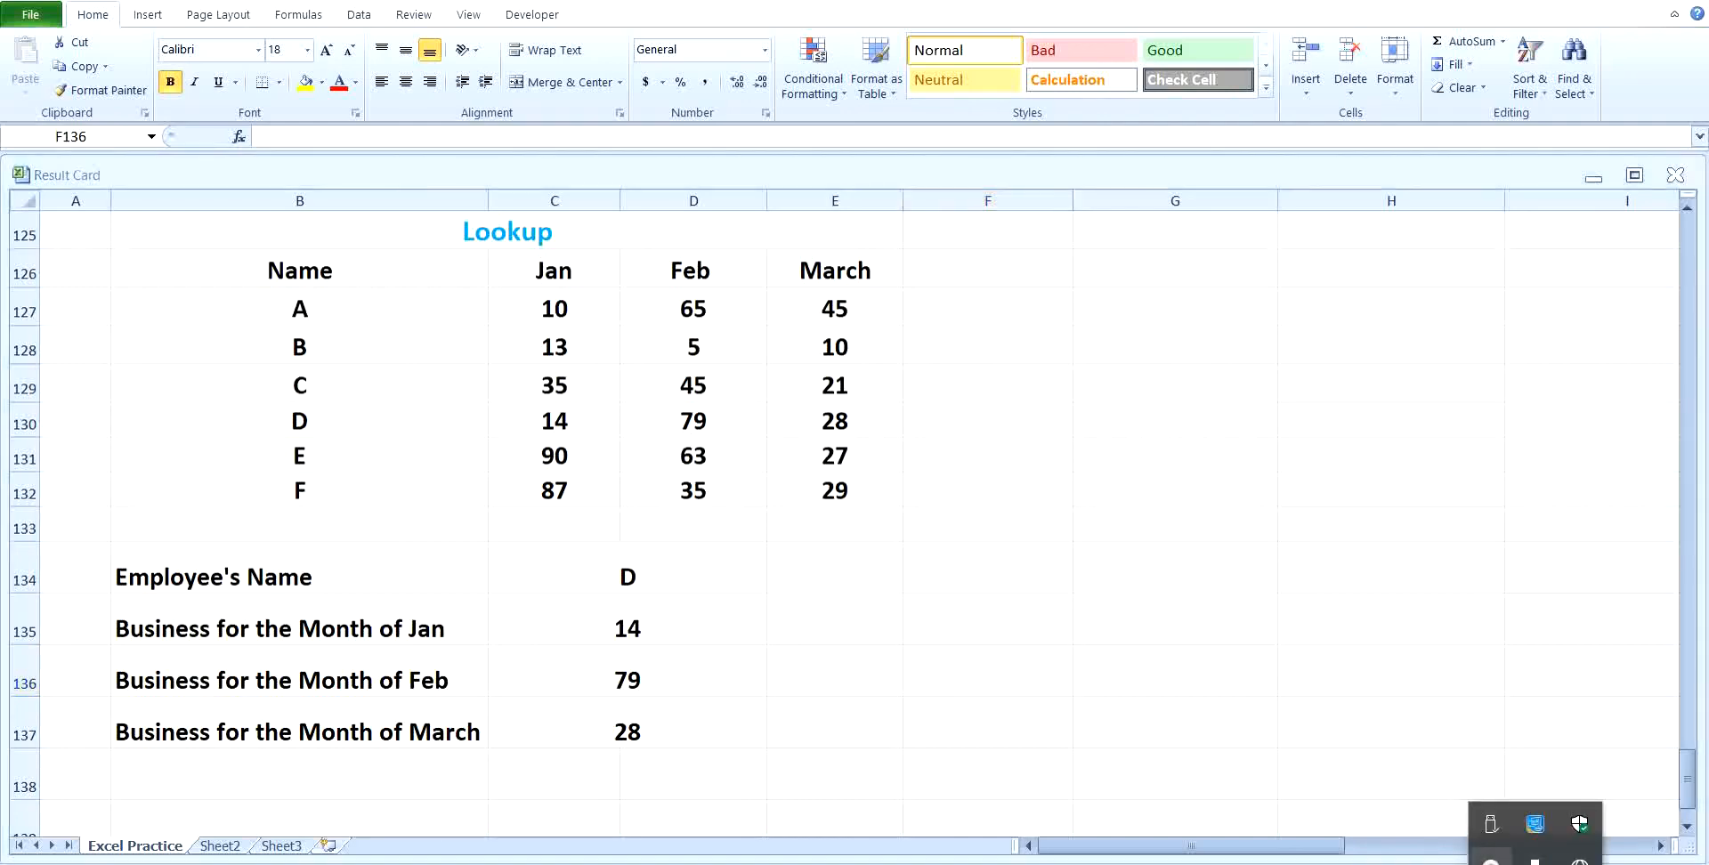